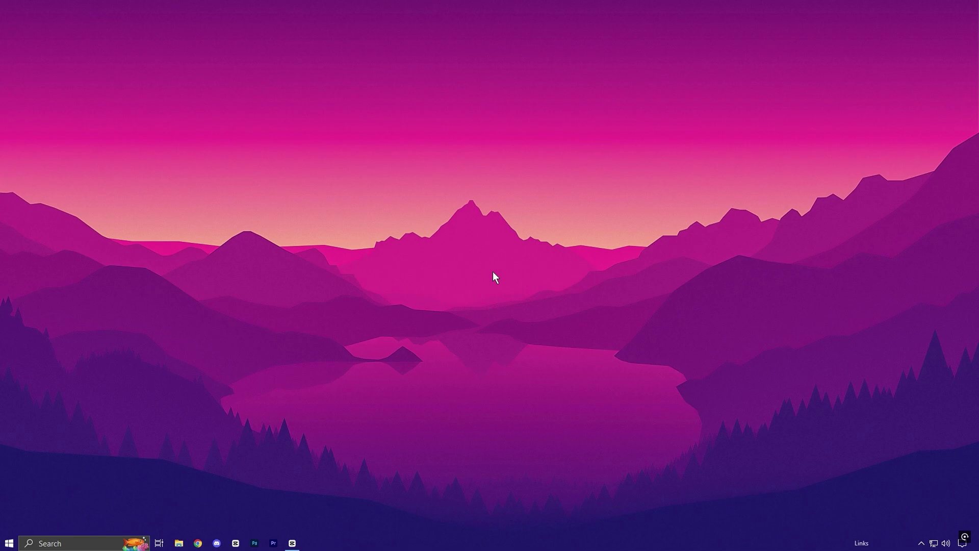
Step: Open services.msc and set the SysMain service's startup type to Disabled, applying the change
key("super+r")
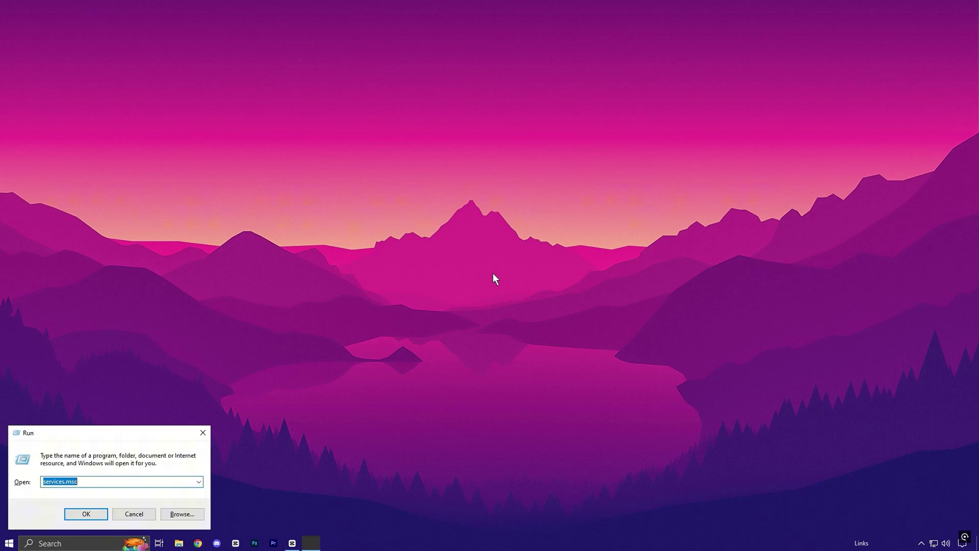
left_click_drag(127, 435, 500, 203)
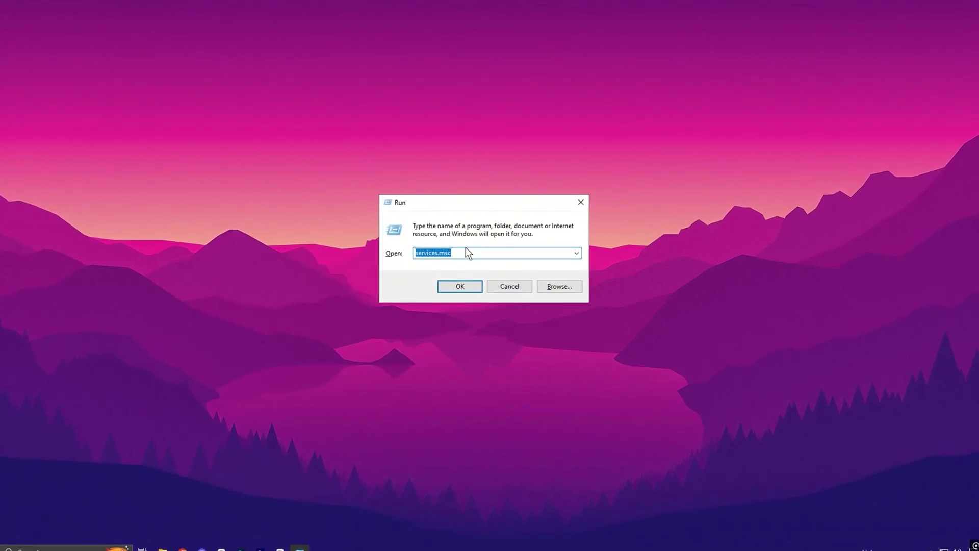
left_click(464, 253)
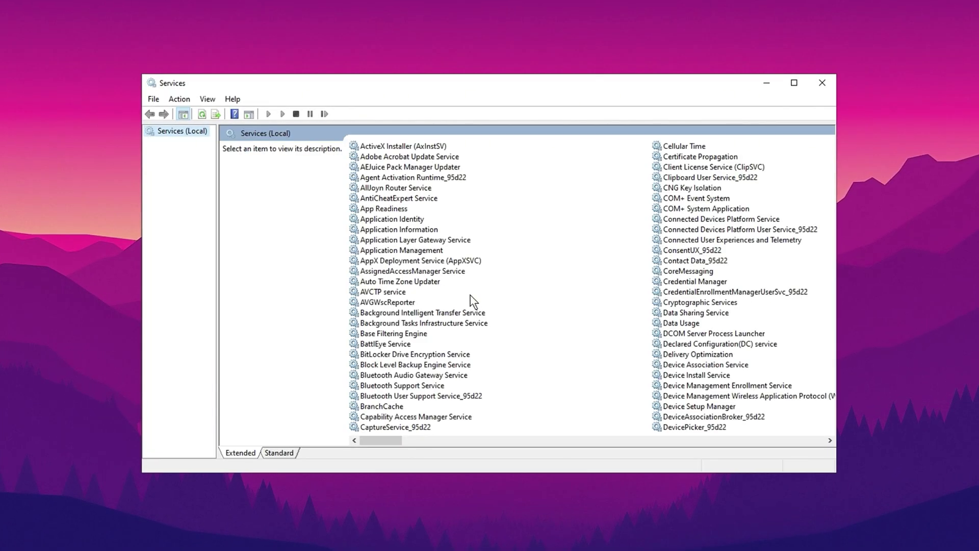
type("sysmain")
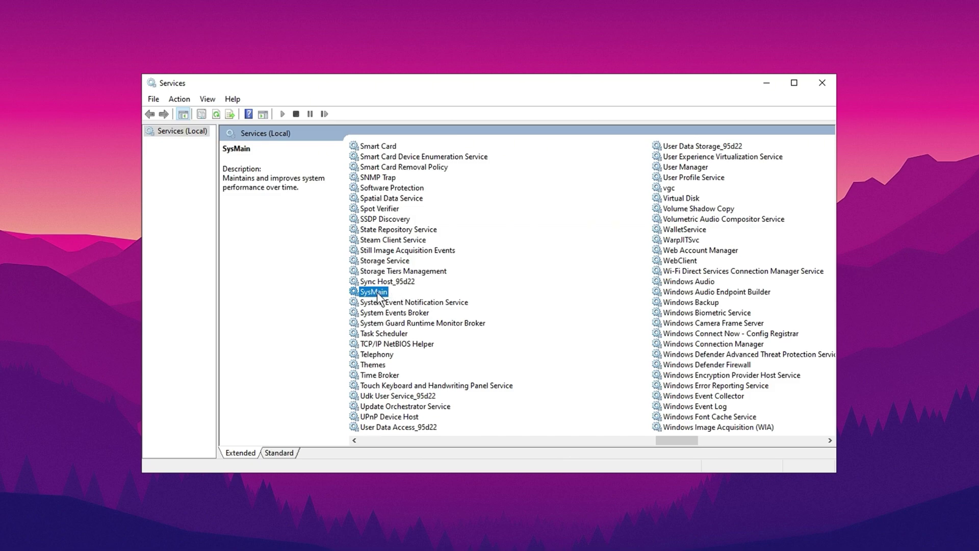
right_click(375, 292)
left_click(398, 408)
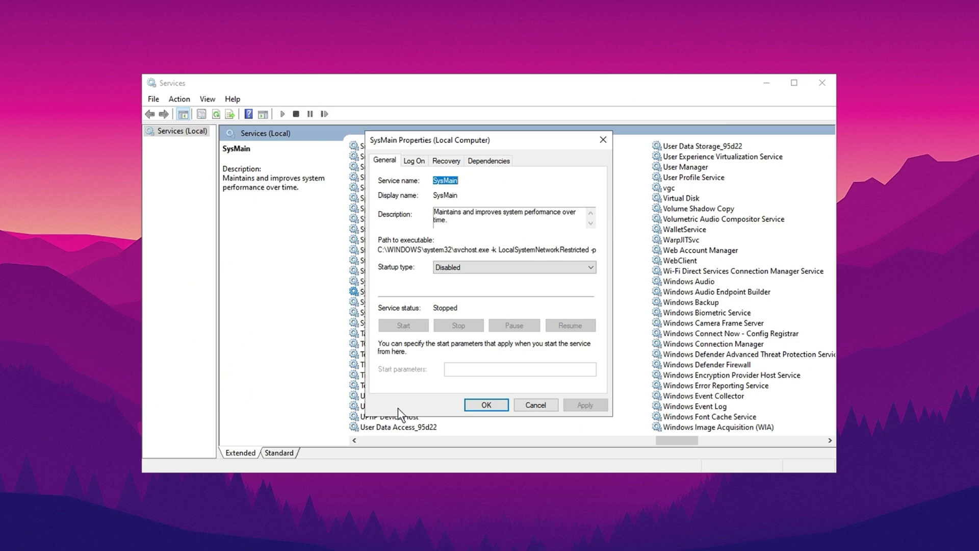
left_click(489, 269)
left_click(460, 304)
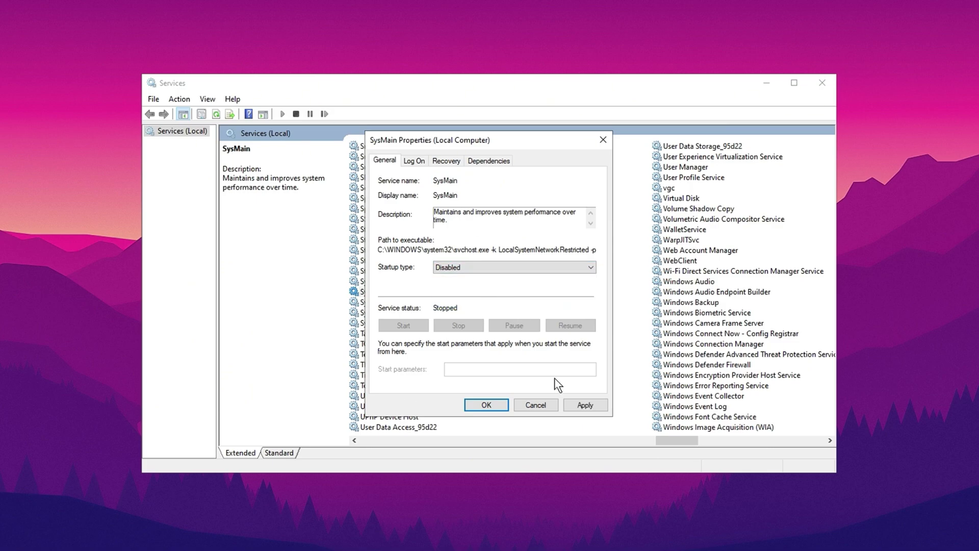
left_click(581, 405)
left_click(489, 404)
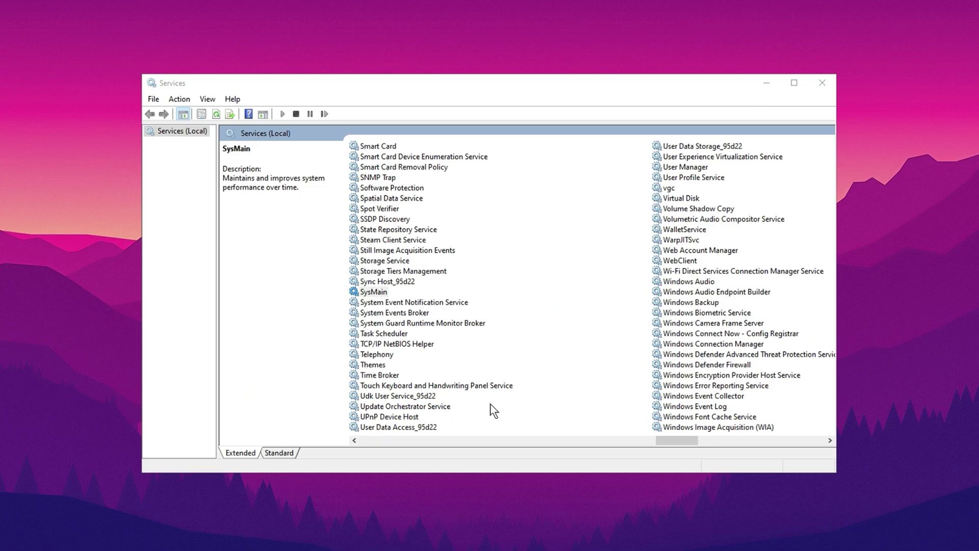
Step: Set the Windows Search service's startup type to Disabled and apply it
scroll(390, 298, "down", 2)
left_click(387, 303)
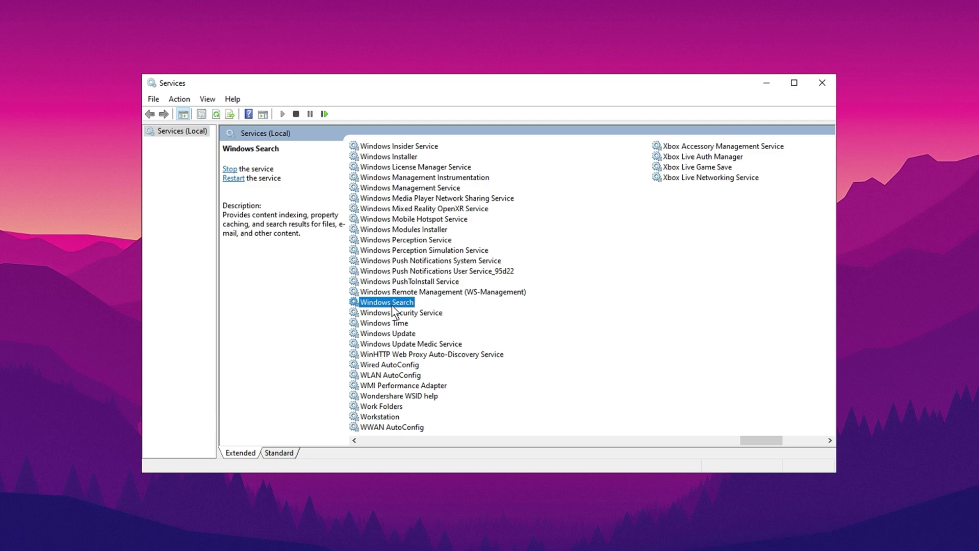
right_click(389, 306)
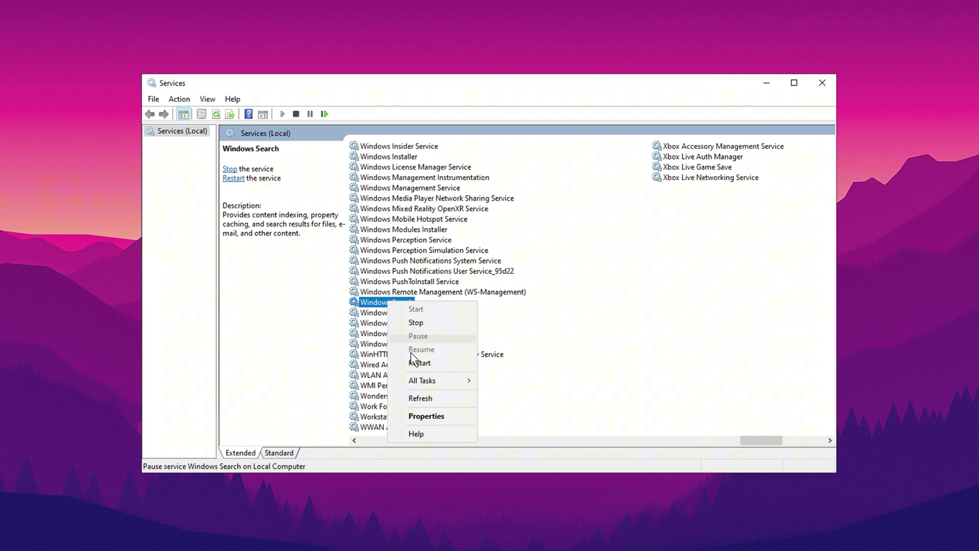
left_click(414, 415)
left_click(535, 267)
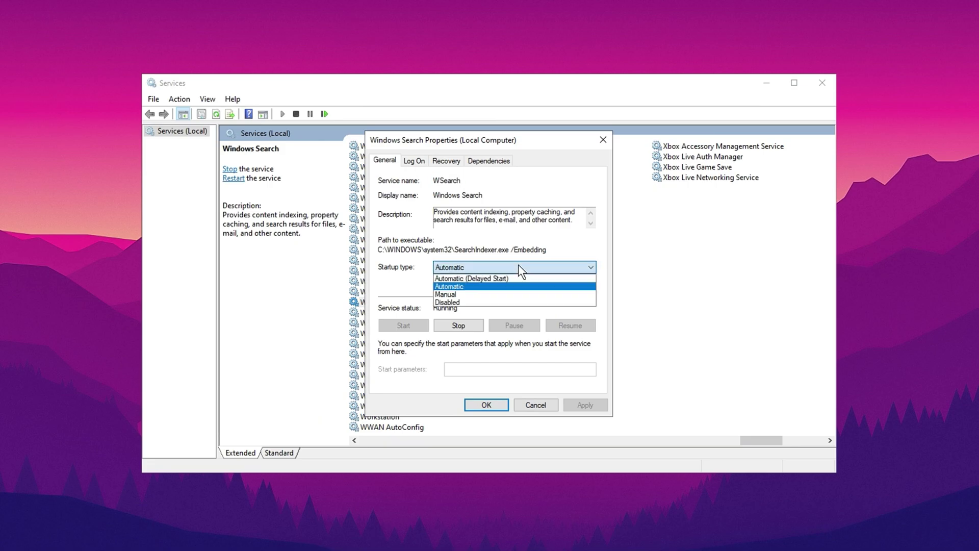
left_click(466, 304)
left_click(569, 401)
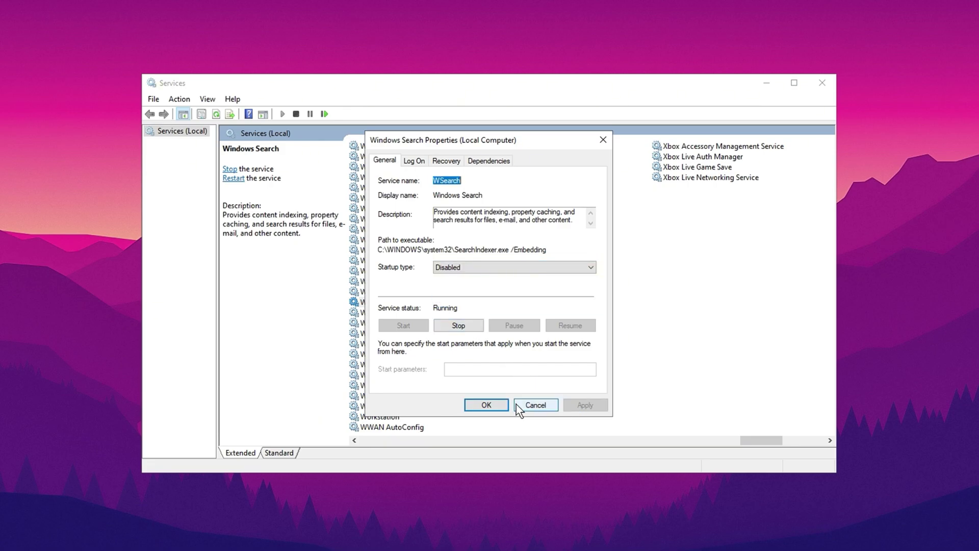
left_click(486, 404)
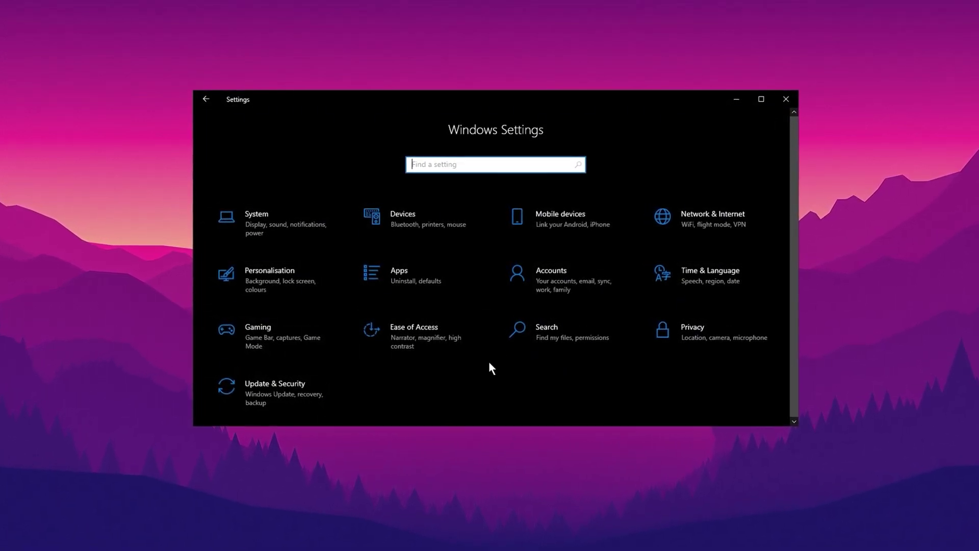
Step: In Privacy, after General and Speech, turn off Getting to know you under Inking & typing
left_click(700, 342)
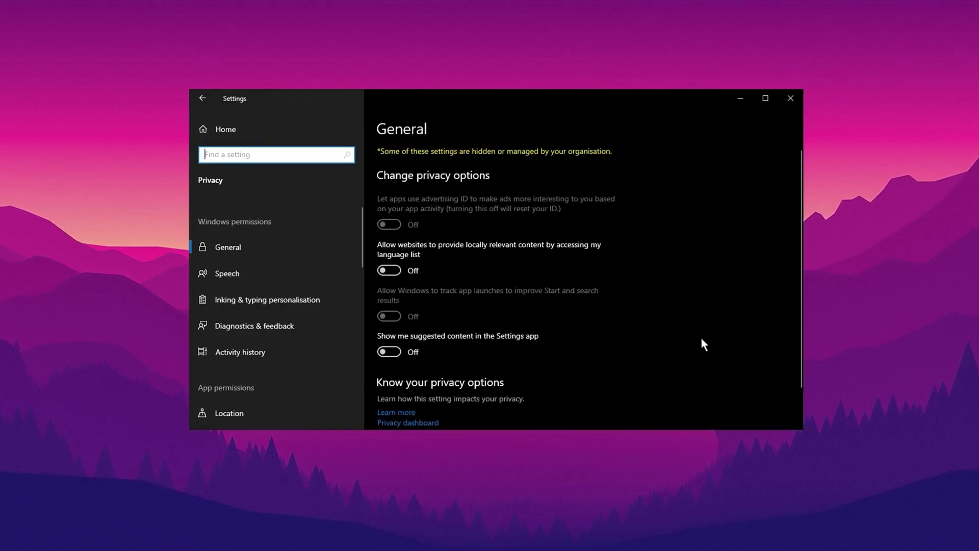
left_click(342, 249)
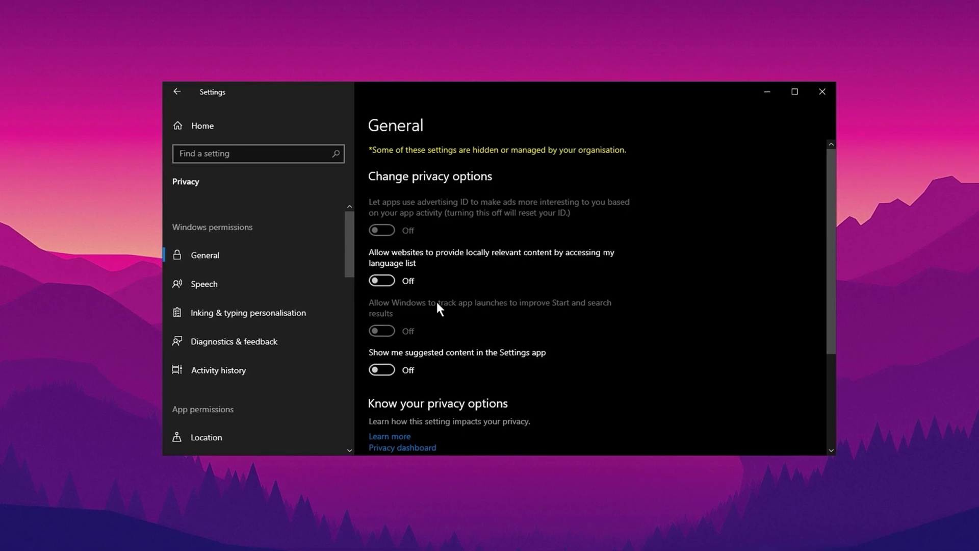
left_click(262, 291)
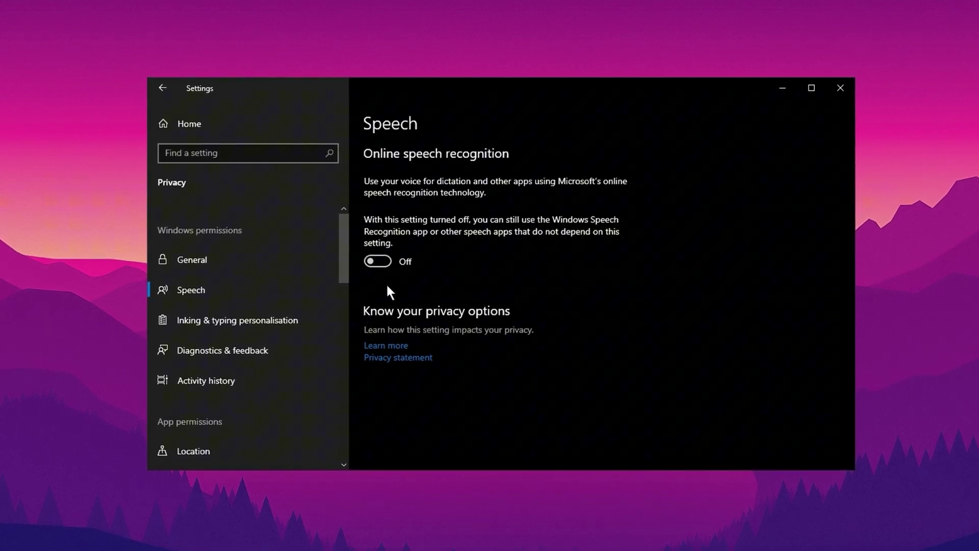
left_click(284, 325)
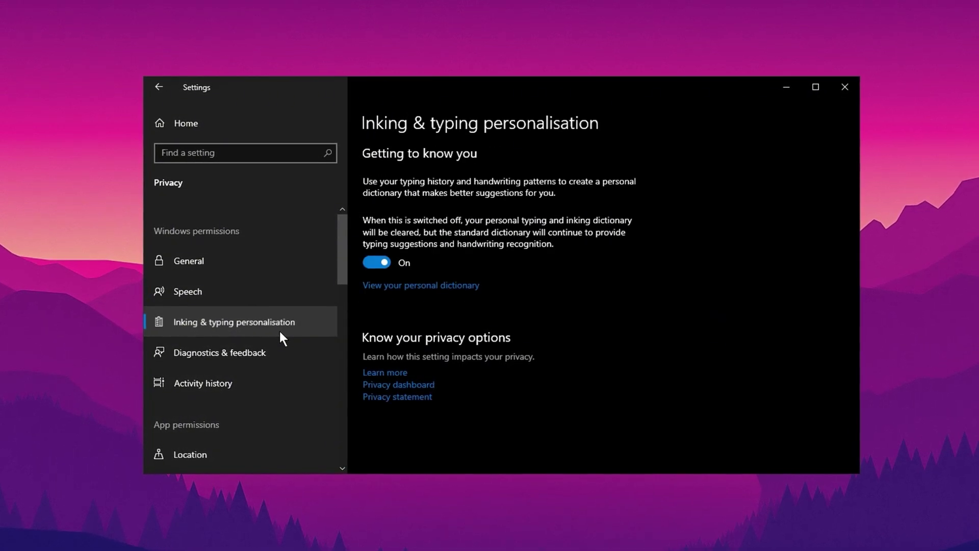
left_click(387, 265)
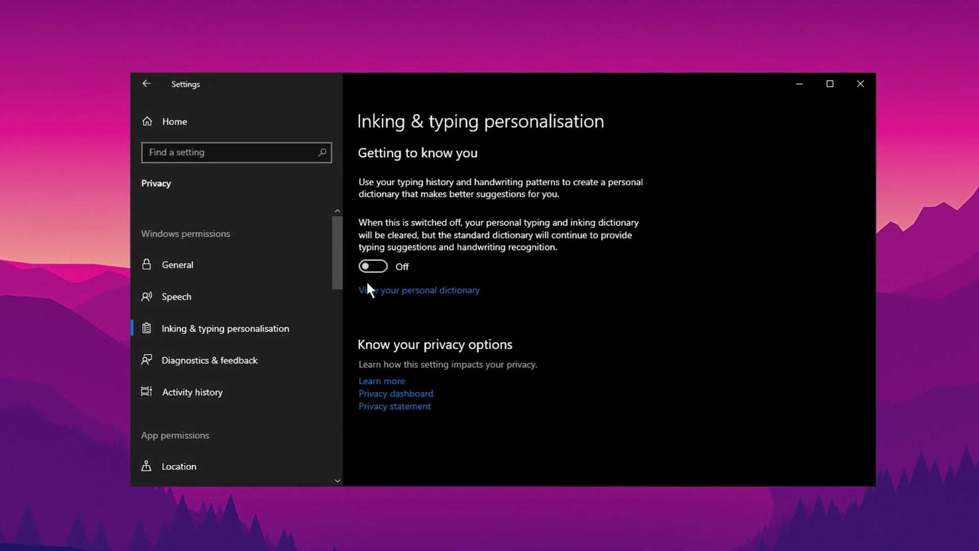
Step: Go to the Diagnostics & feedback page and look over its options
left_click(260, 358)
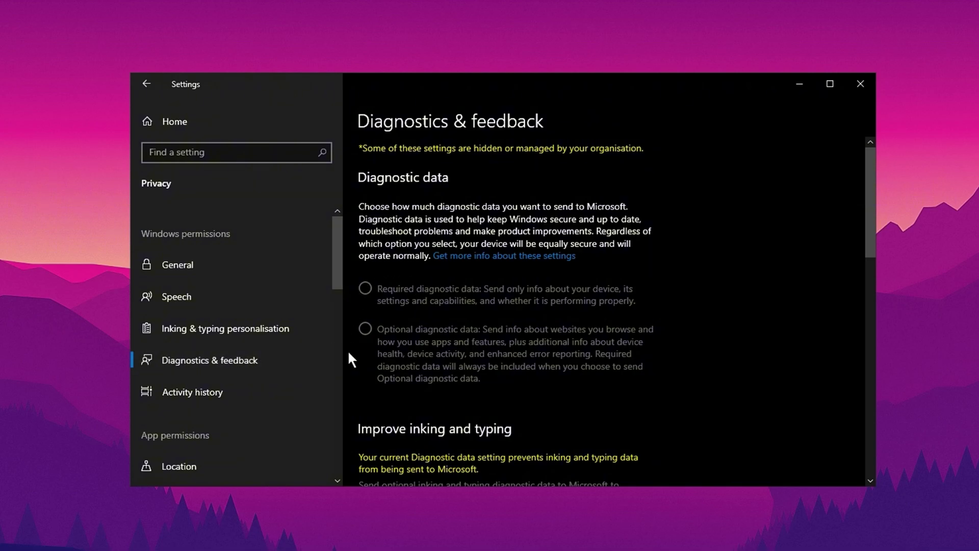
scroll(413, 325, "down", 10)
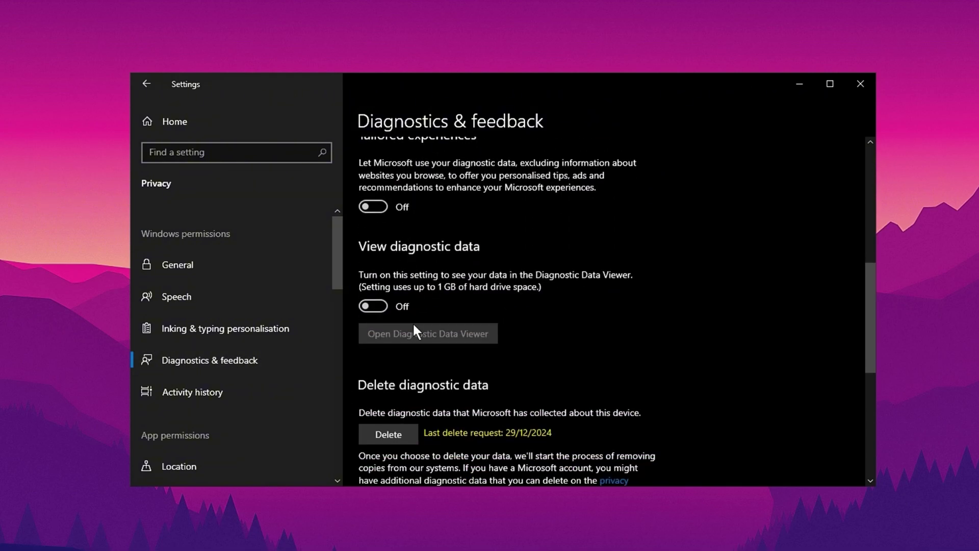
scroll(414, 324, "up", 10)
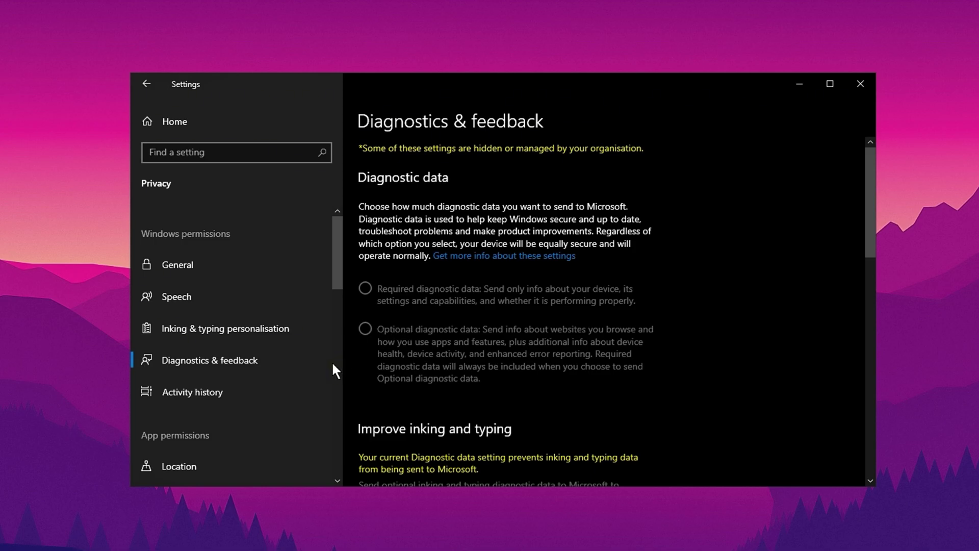
Step: Review the Location, Camera, Microphone and Contacts permission pages
scroll(327, 367, "down", 5)
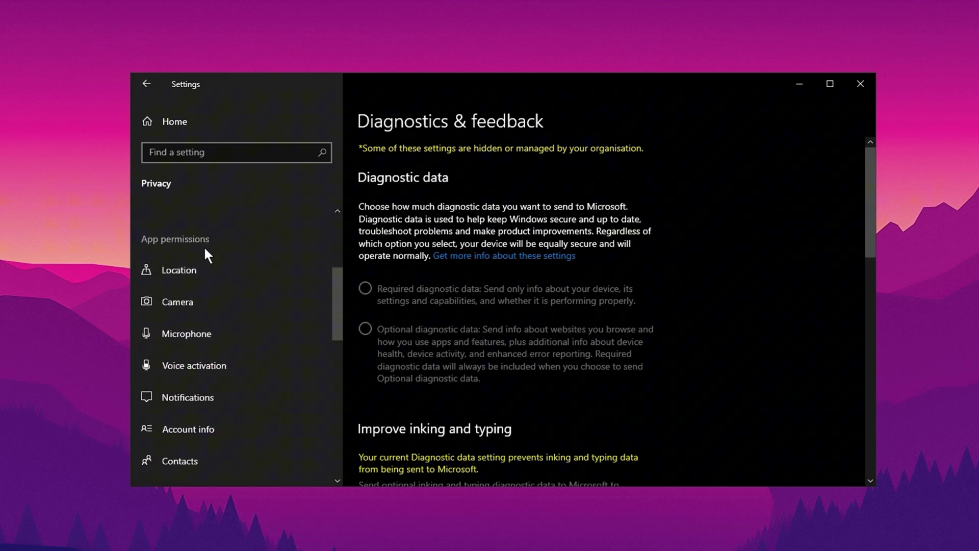
left_click(220, 276)
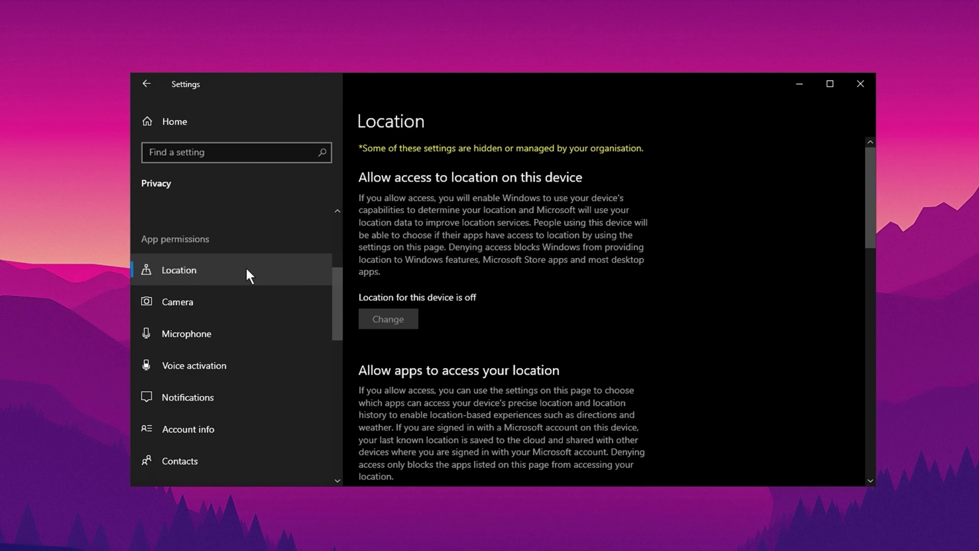
left_click(230, 296)
left_click(216, 333)
left_click(209, 458)
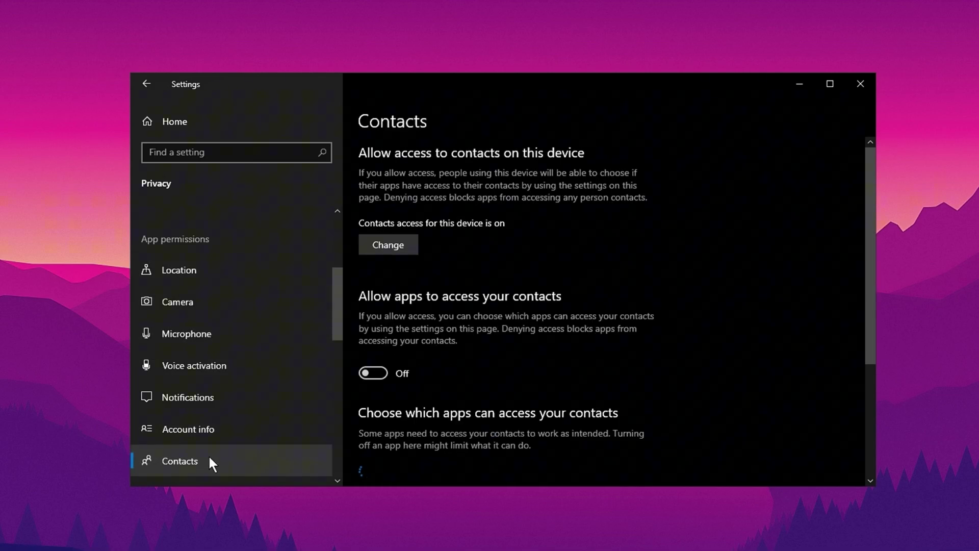
Step: Review the Phone calls, Call history, Email and Messaging permission pages
scroll(228, 459, "down", 5)
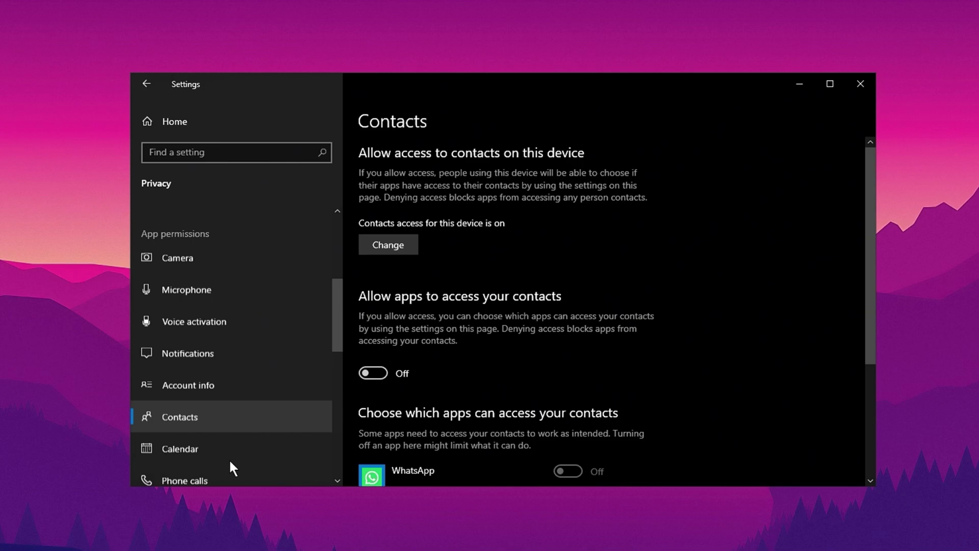
scroll(237, 423, "up", 2)
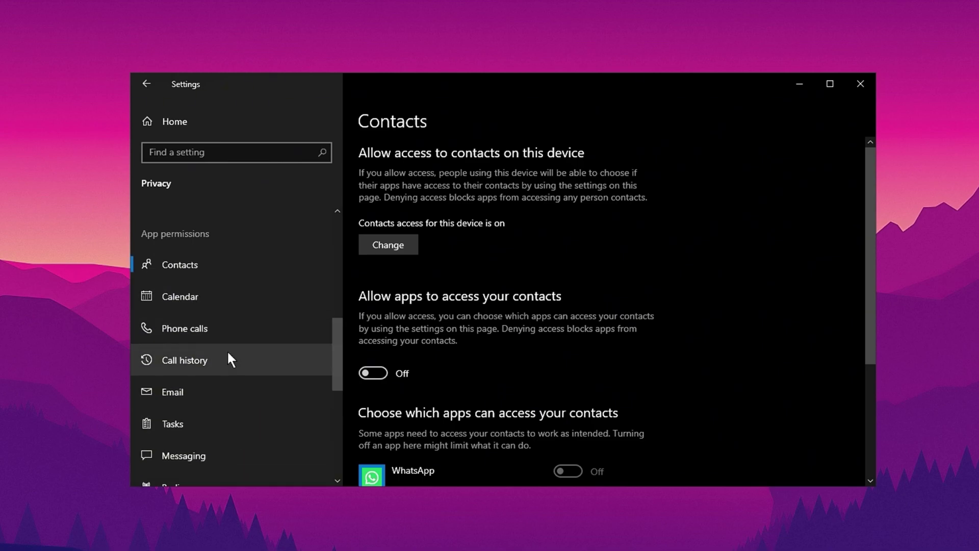
left_click(213, 332)
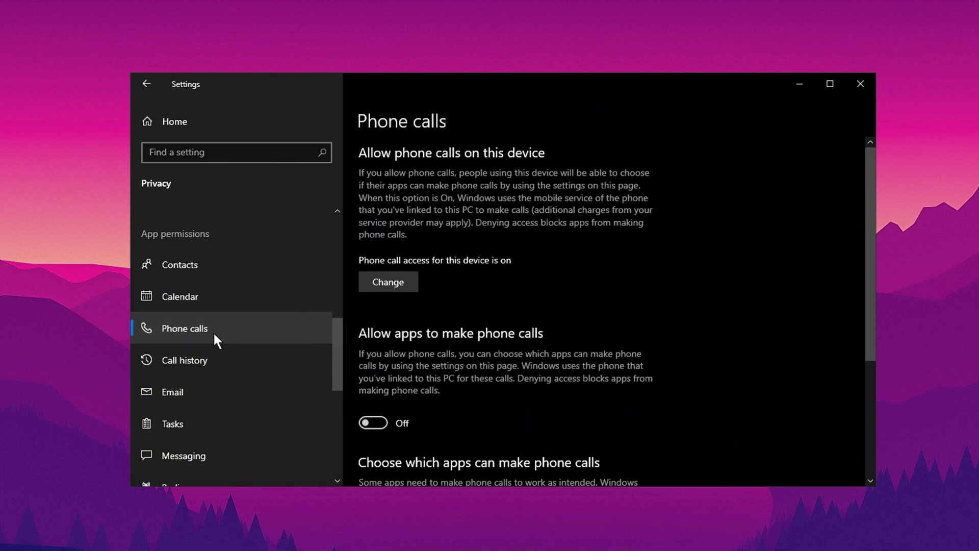
left_click(201, 361)
left_click(199, 394)
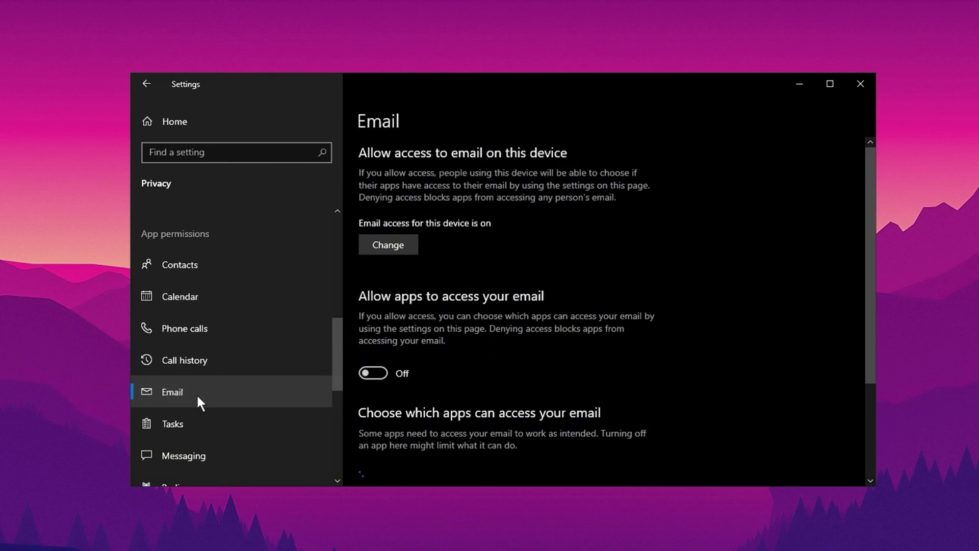
left_click(202, 449)
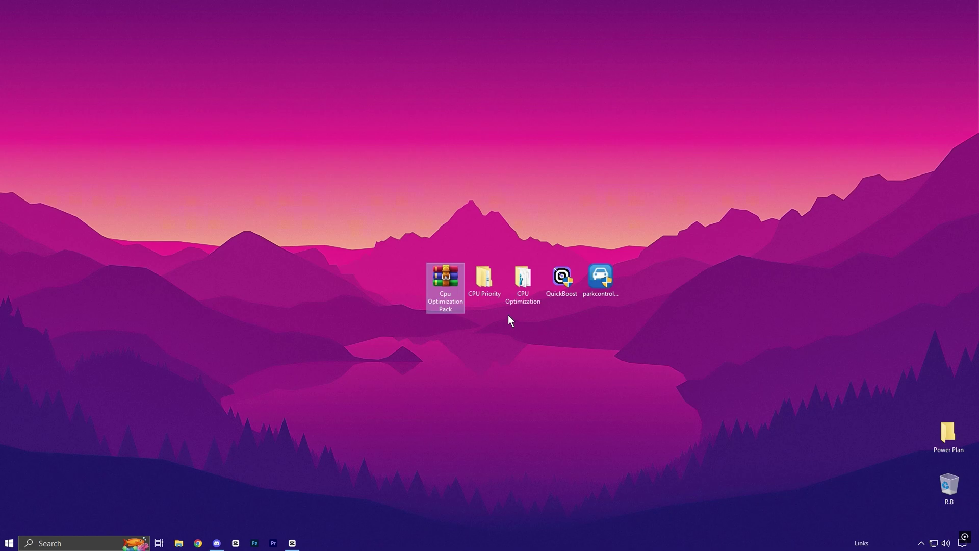
Step: Merge Disable Game DVR.reg from the CPU Optimization folder into the registry, then close the folder
double_click(524, 280)
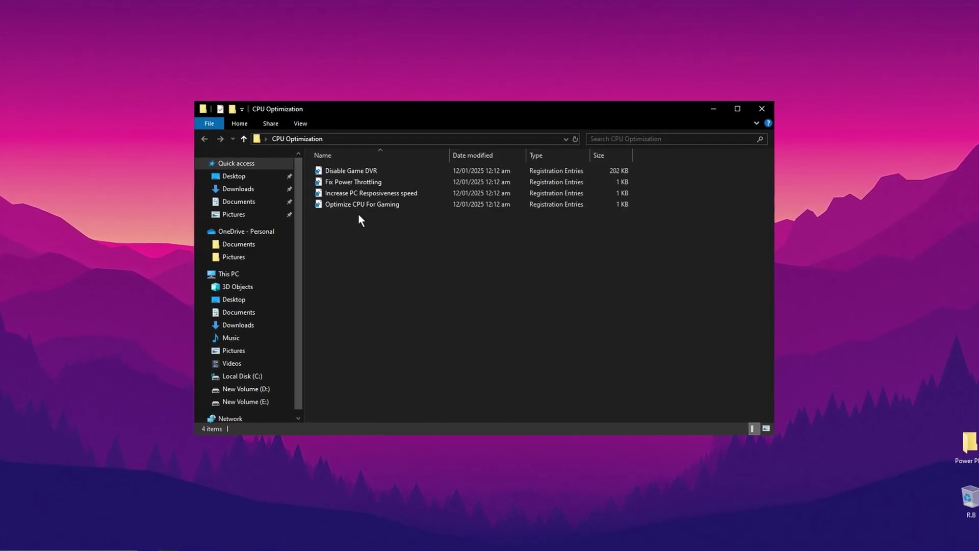
left_click_drag(350, 212, 365, 169)
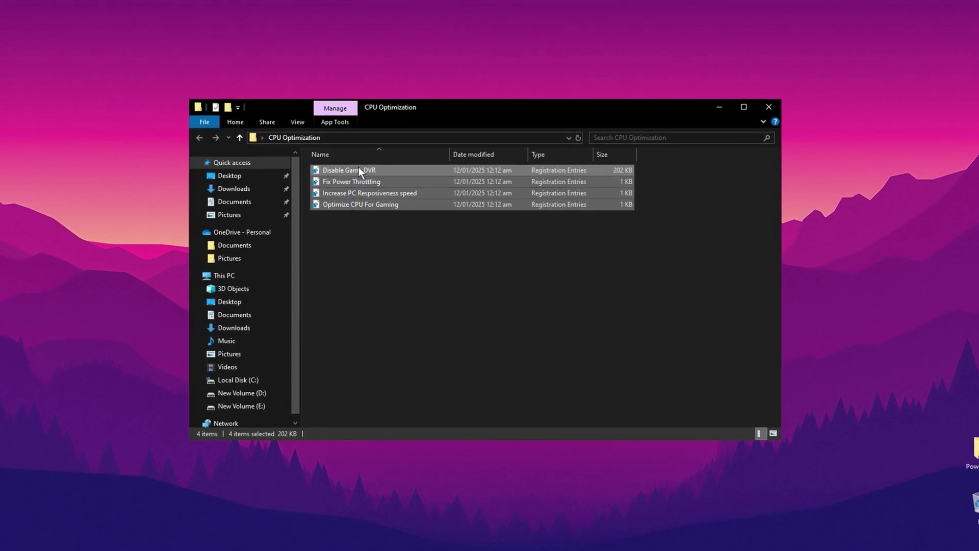
double_click(350, 170)
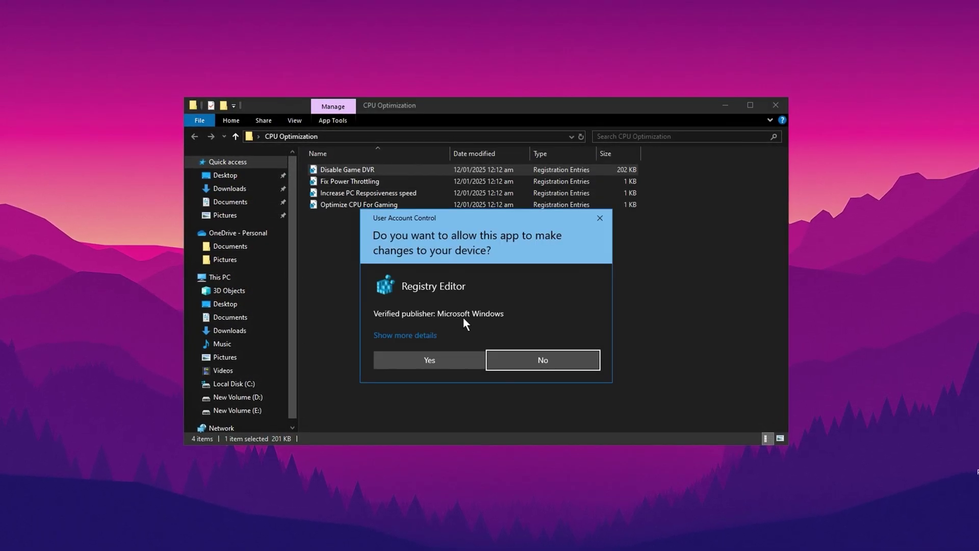
left_click(449, 351)
left_click(571, 299)
left_click(637, 282)
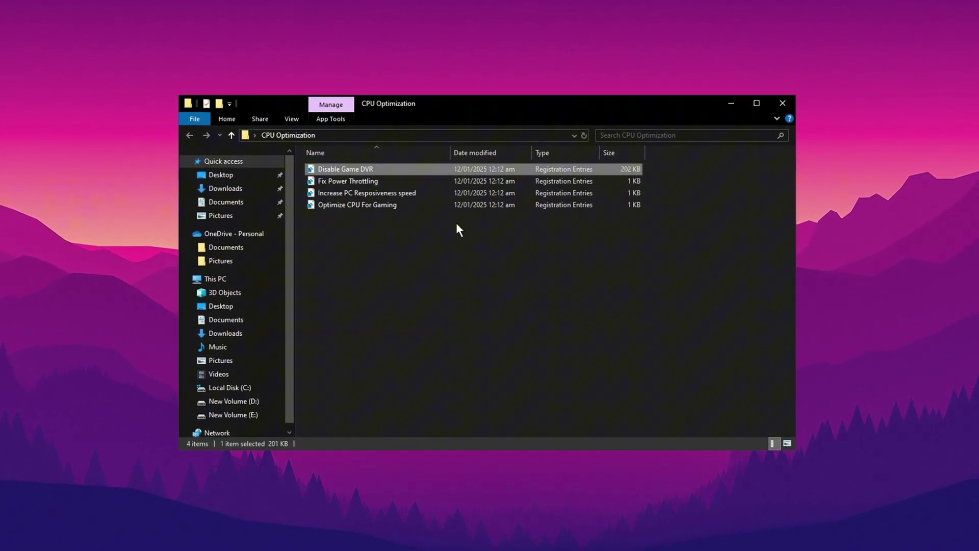
key("alt+F4")
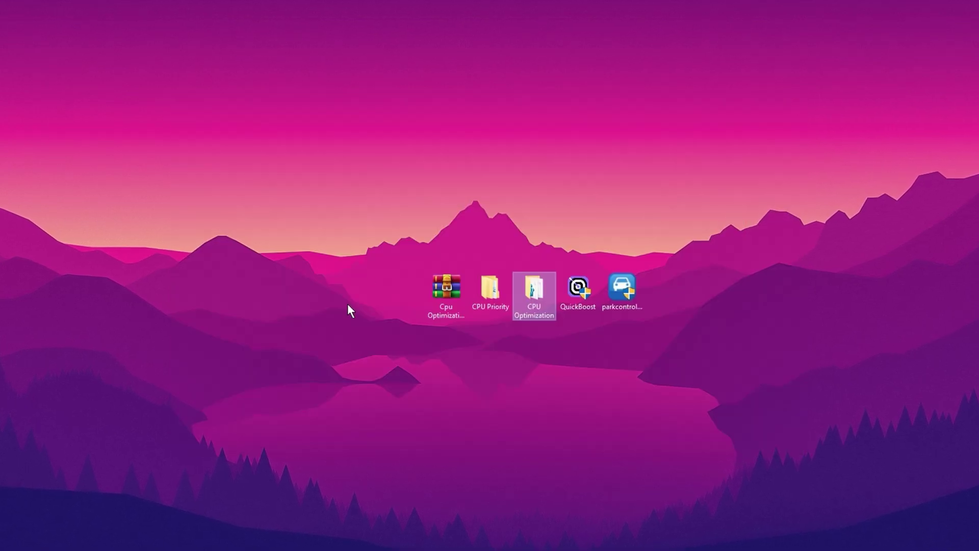
Step: Open the CPU Priority folder and check the Intel Priority file inside INTEL
double_click(491, 289)
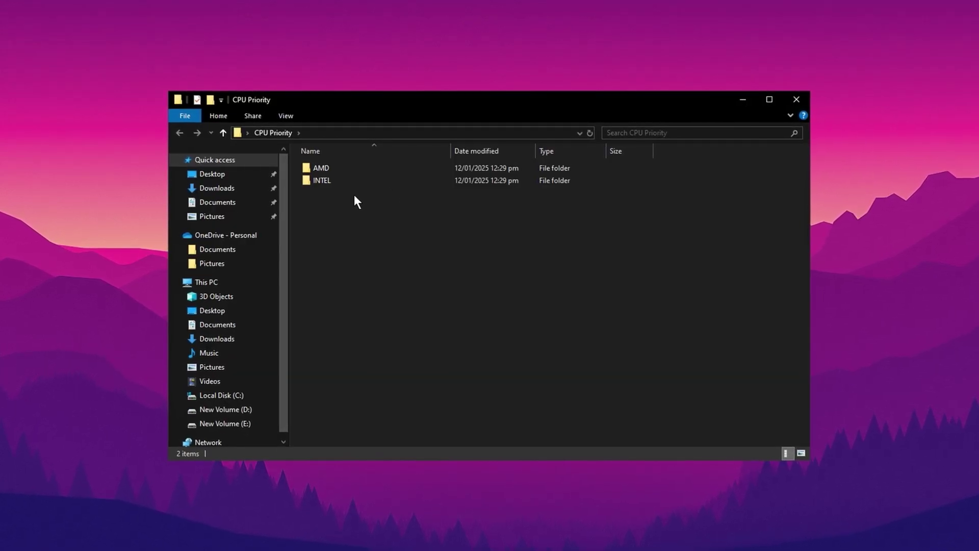
left_click_drag(354, 195, 335, 168)
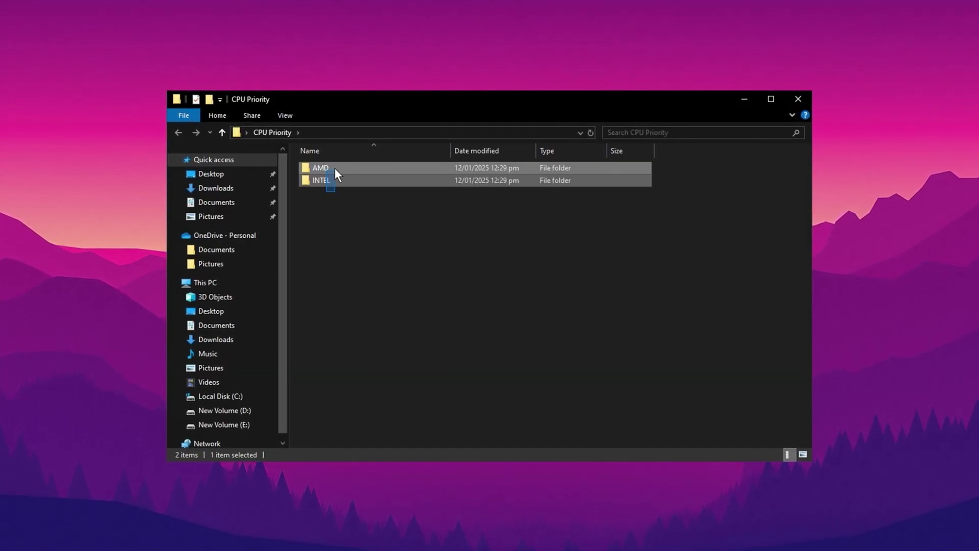
left_click(347, 198)
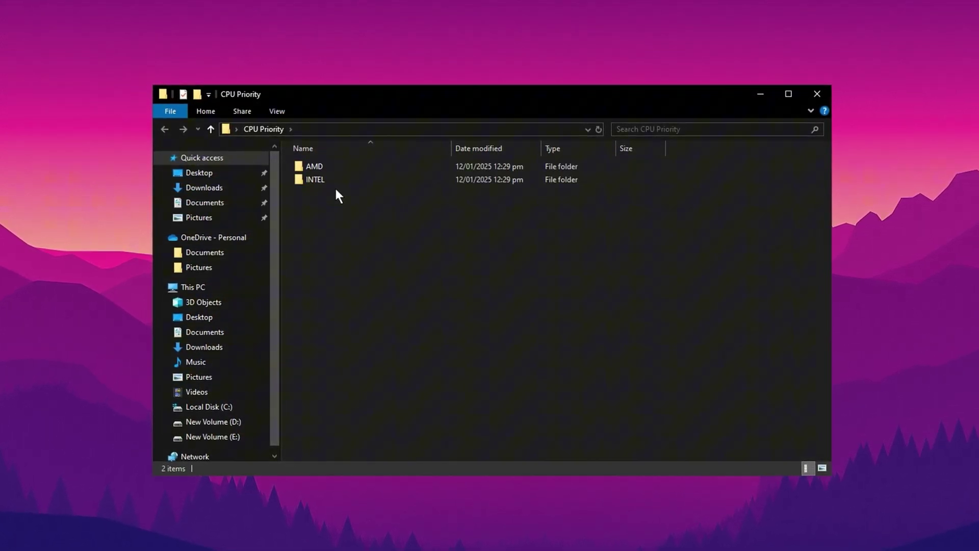
left_click(312, 177)
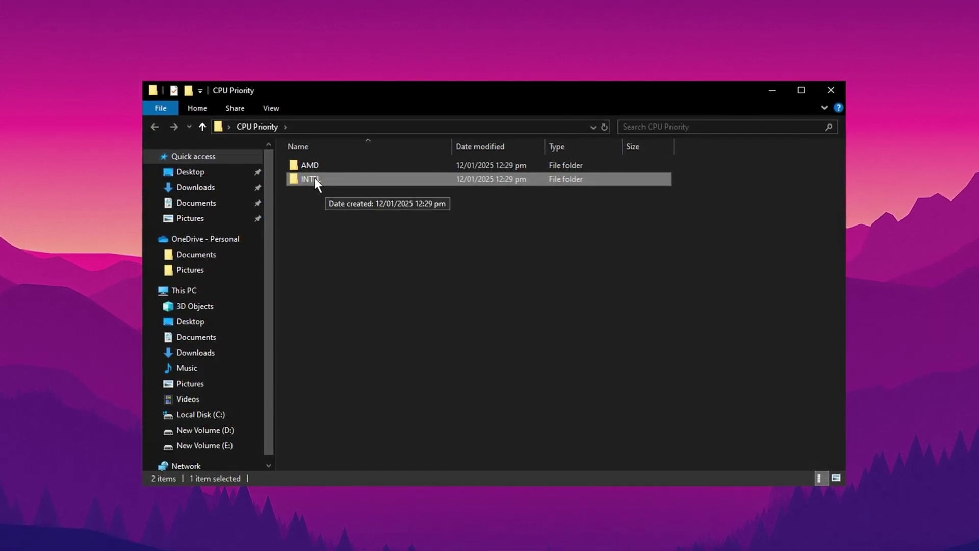
double_click(313, 178)
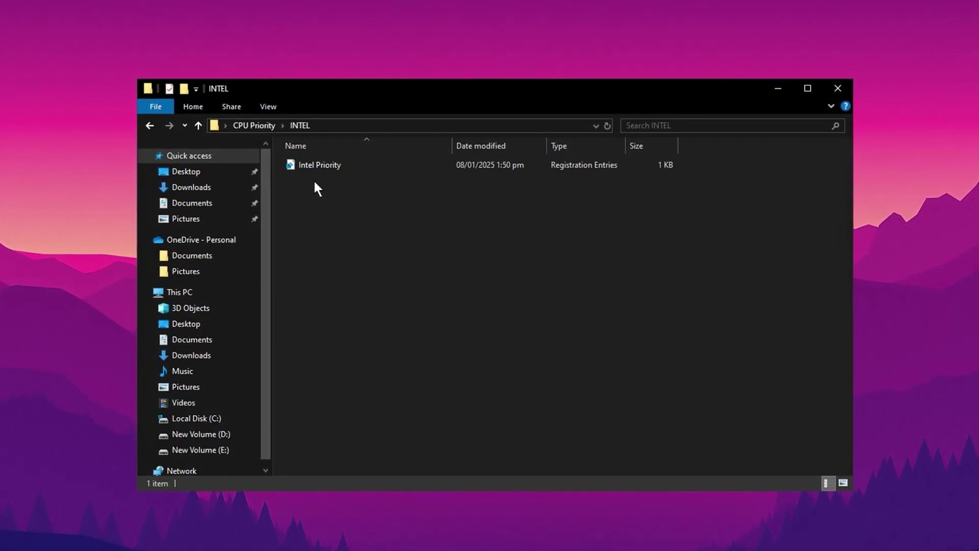
left_click(322, 167)
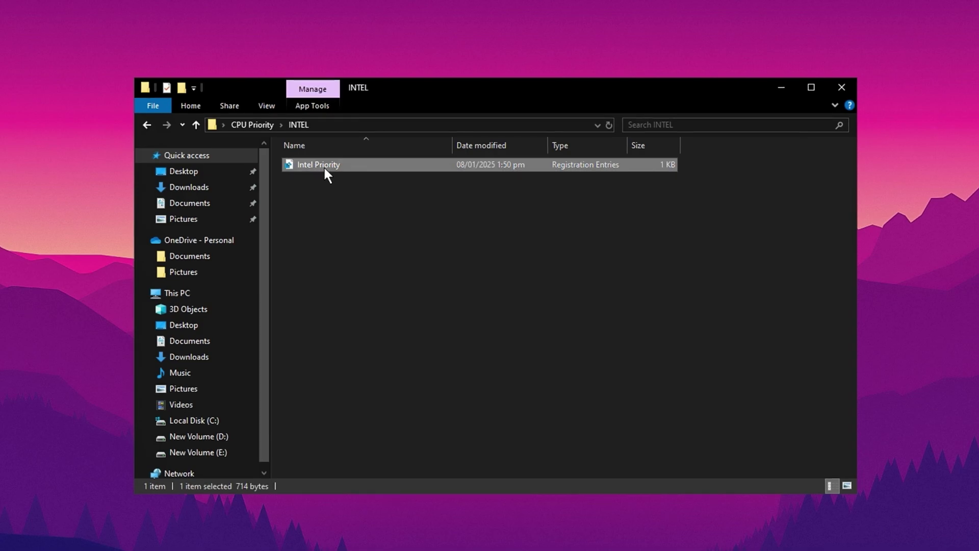
Step: Return to CPU Priority and check the AMD folder's priority file
key("alt+Left")
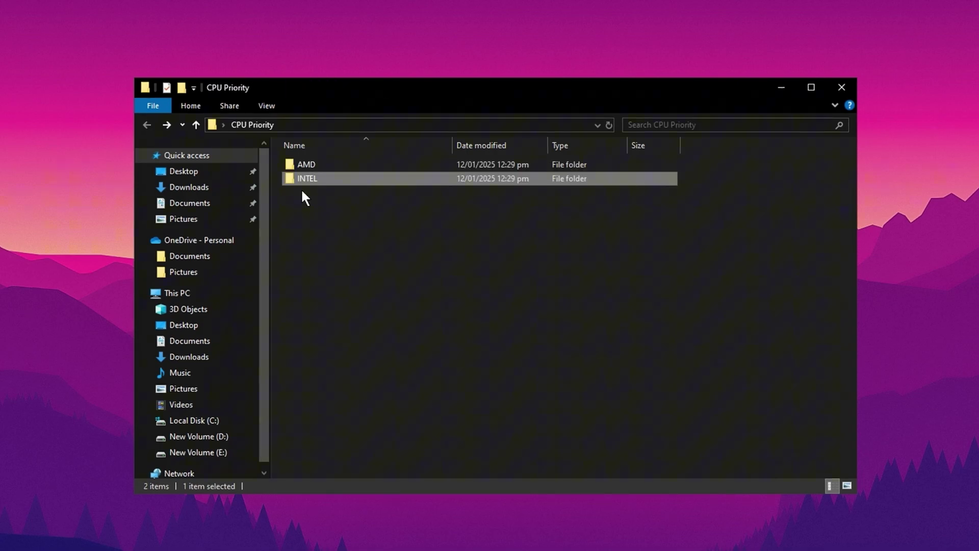
left_click(308, 162)
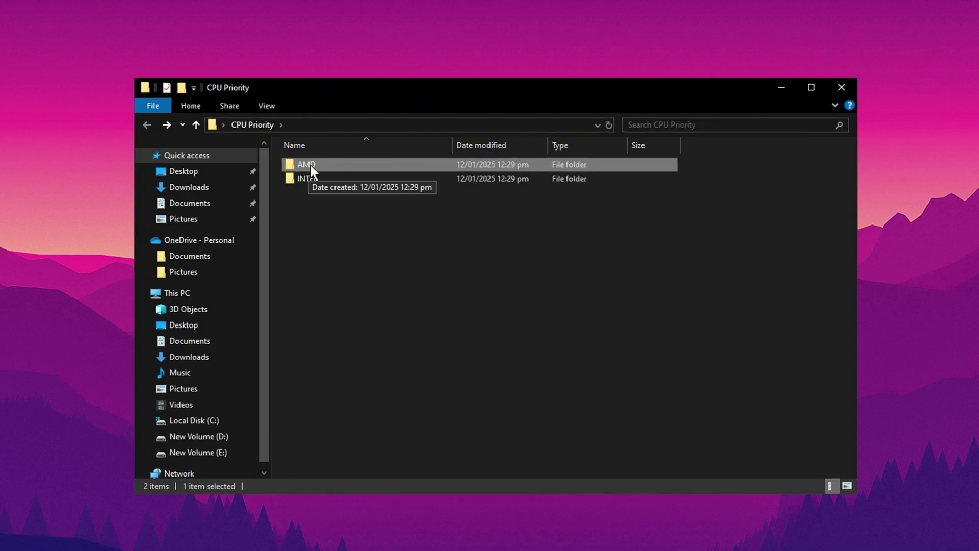
double_click(308, 164)
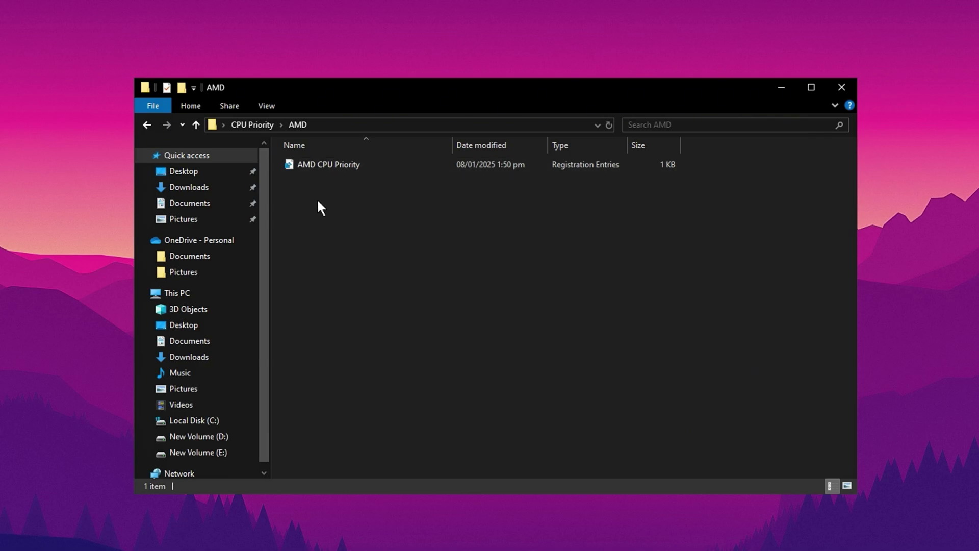
key("alt+Left")
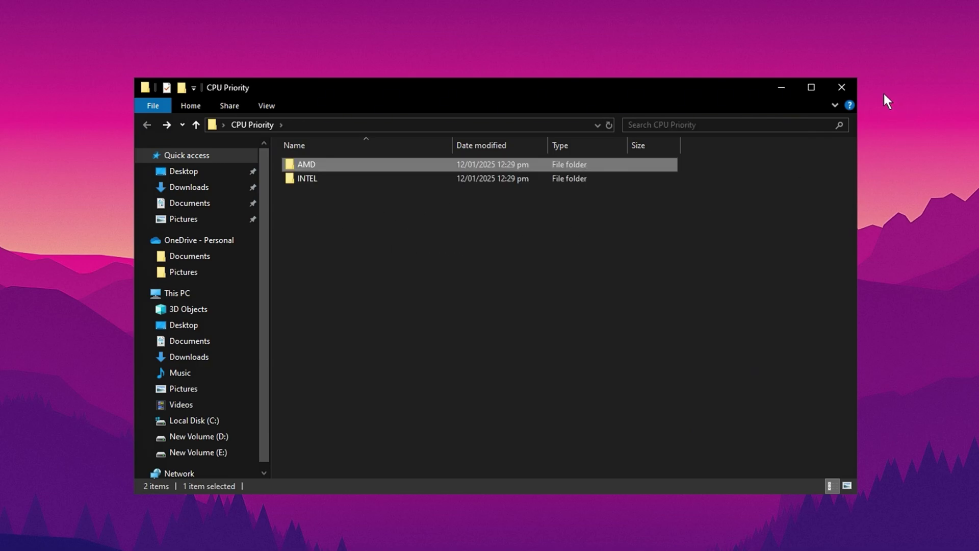
Step: Close Explorer and launch QuickBoost with admin rights, accepting the restore point warning
left_click(841, 87)
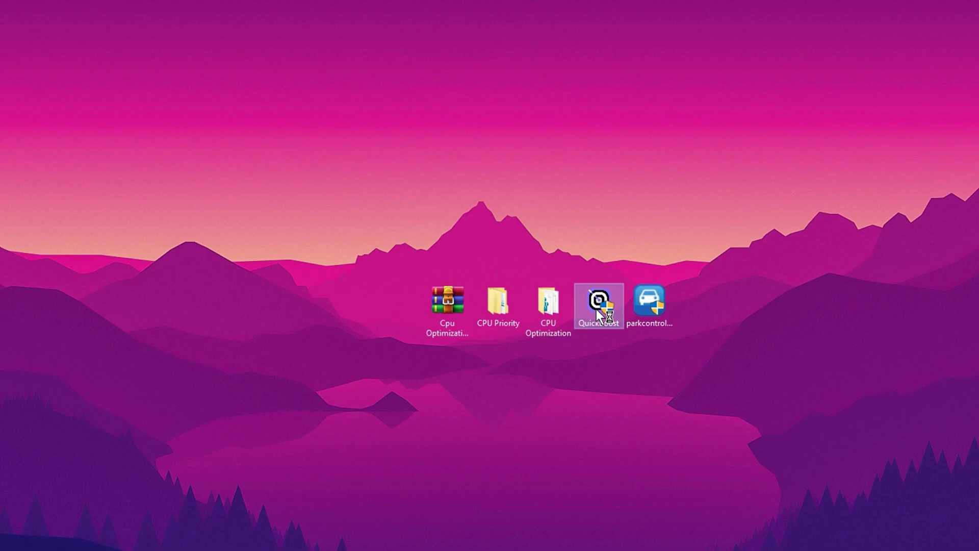
left_click(460, 388)
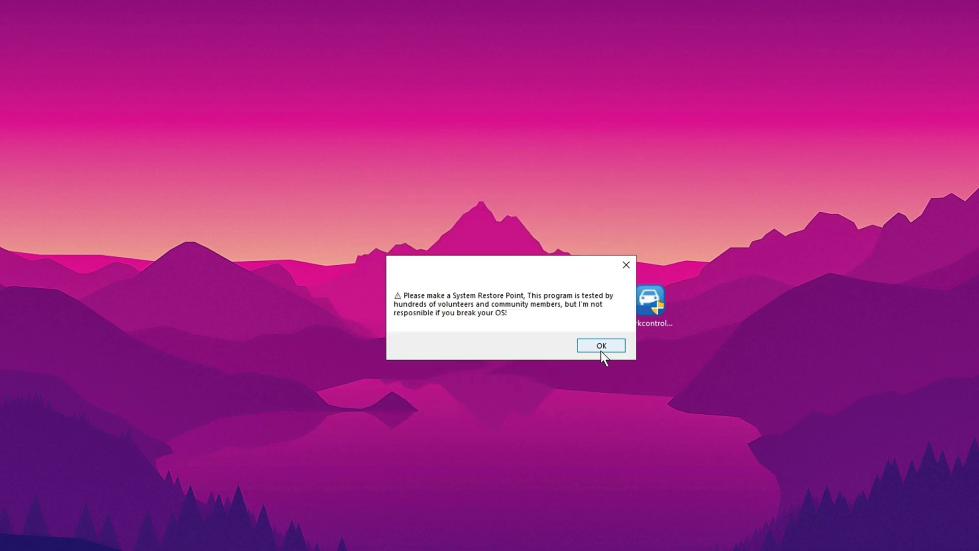
left_click(601, 350)
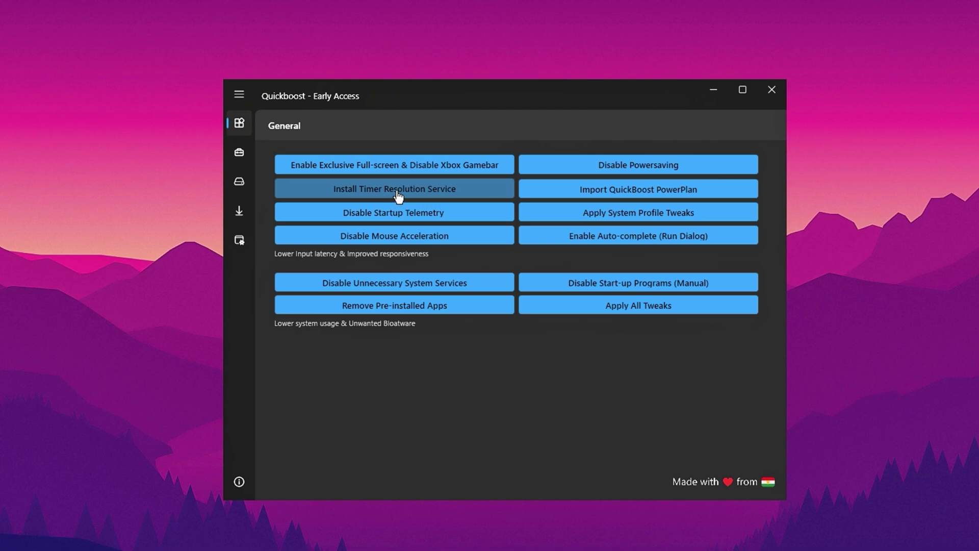
Step: Disable mouse acceleration and power saving in QuickBoost's General tweaks
left_click(395, 240)
left_click(544, 336)
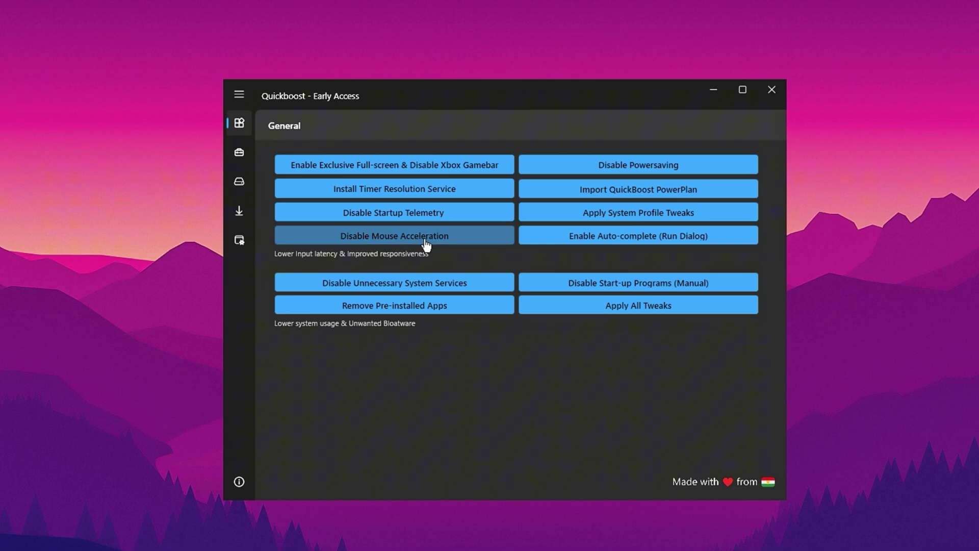
left_click(635, 172)
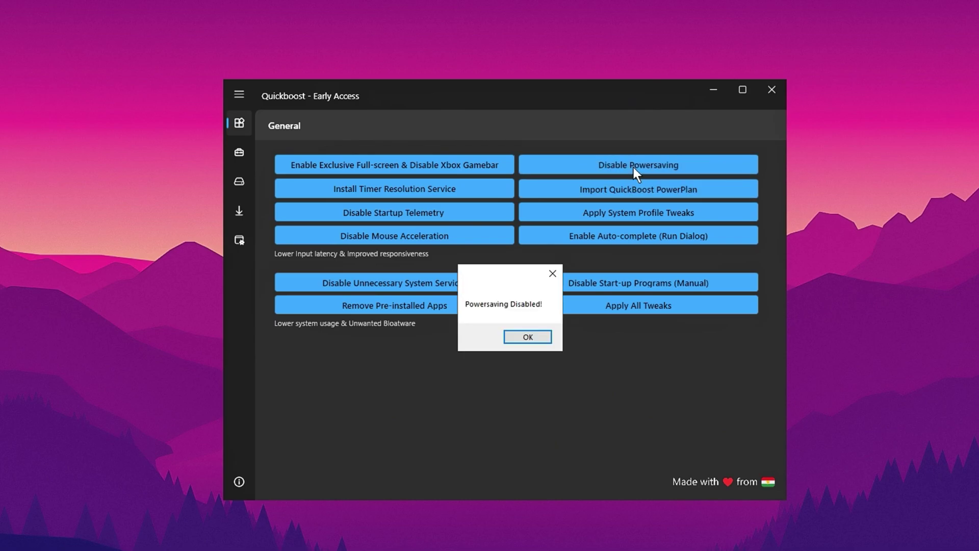
left_click(530, 339)
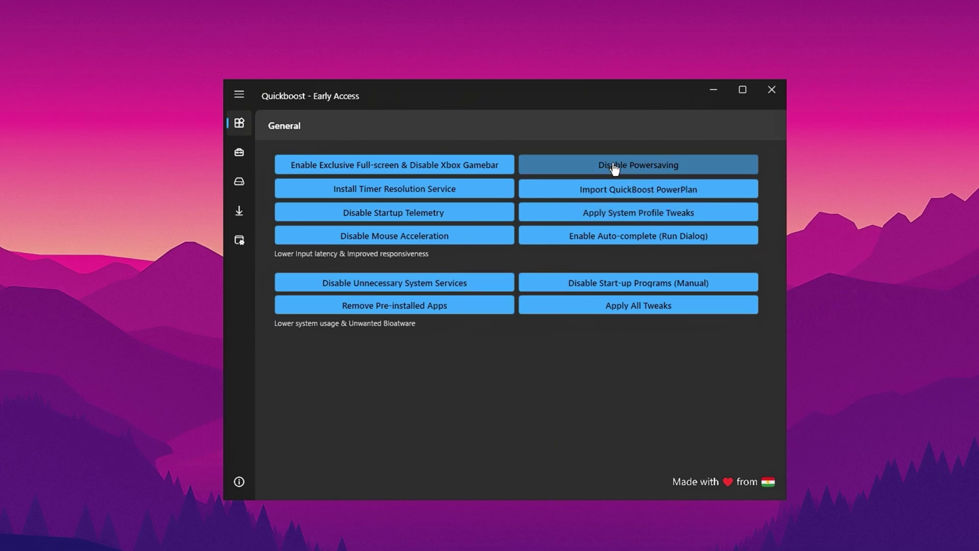
Step: Apply the system profile tweaks, enable Run auto-complete, and disable unnecessary services
left_click(622, 217)
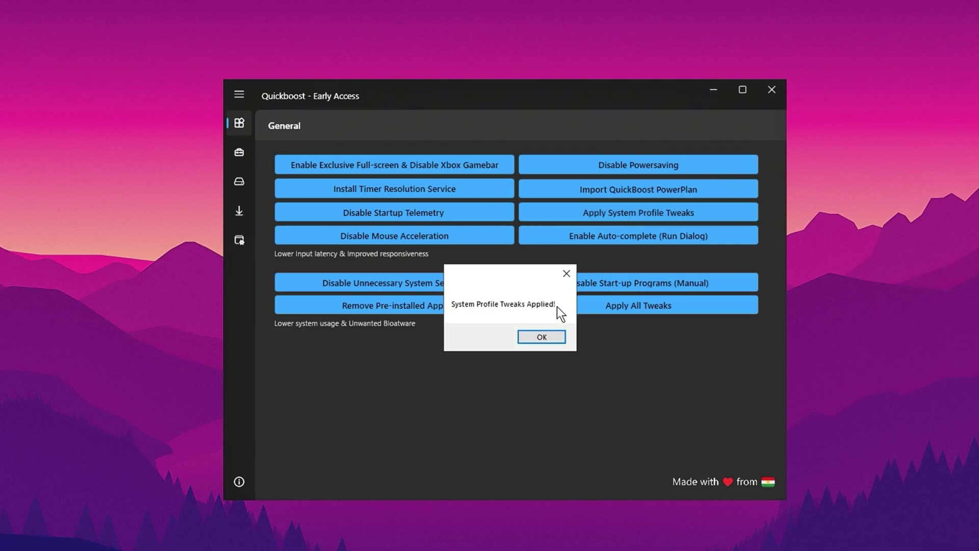
left_click(552, 335)
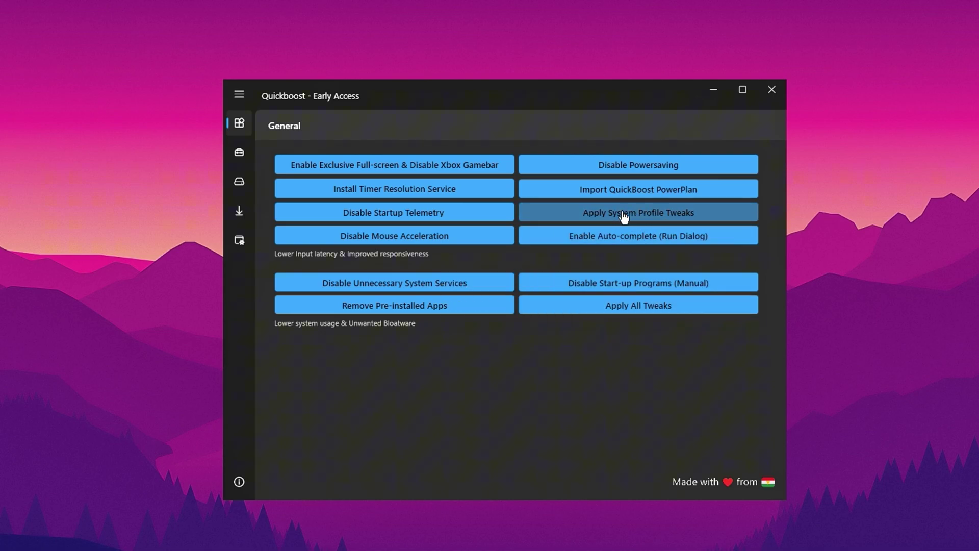
left_click(622, 239)
left_click(531, 337)
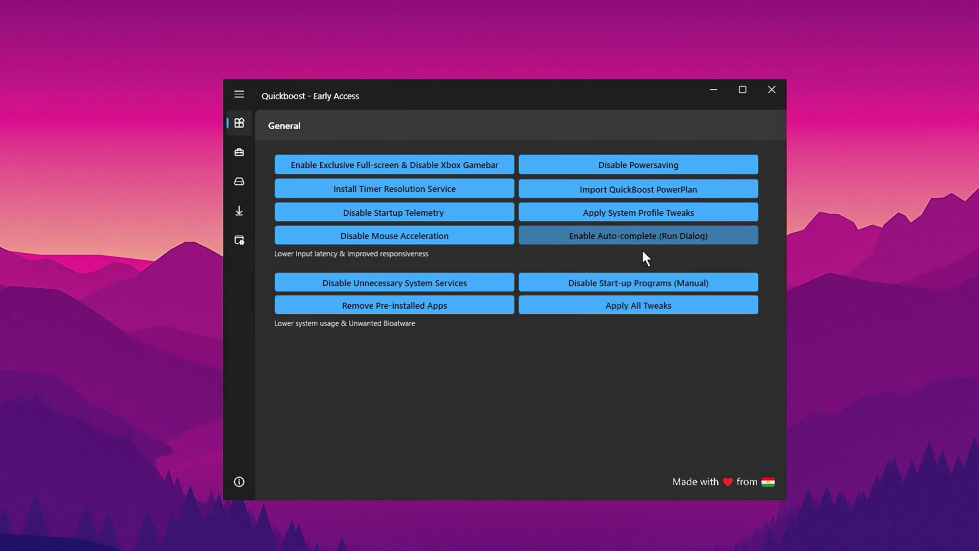
left_click(382, 289)
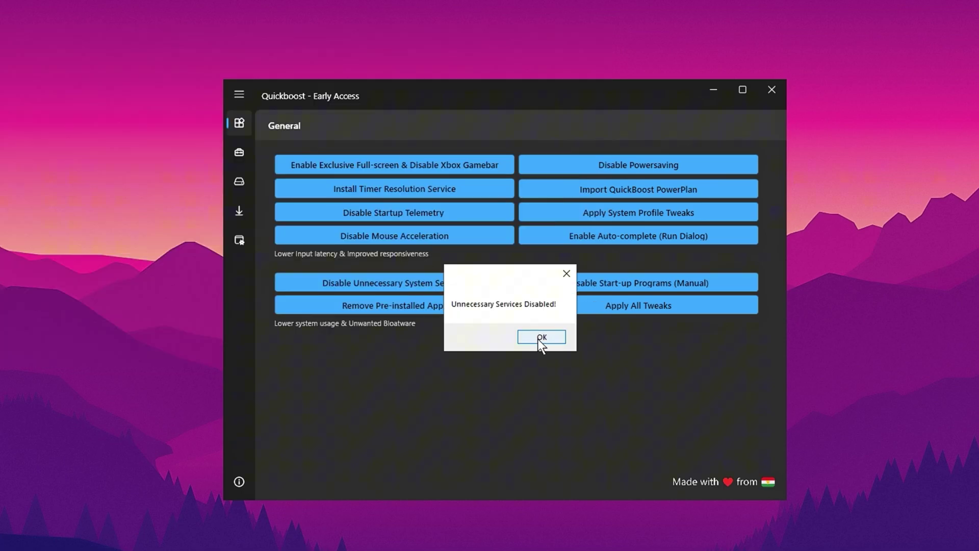
left_click(540, 337)
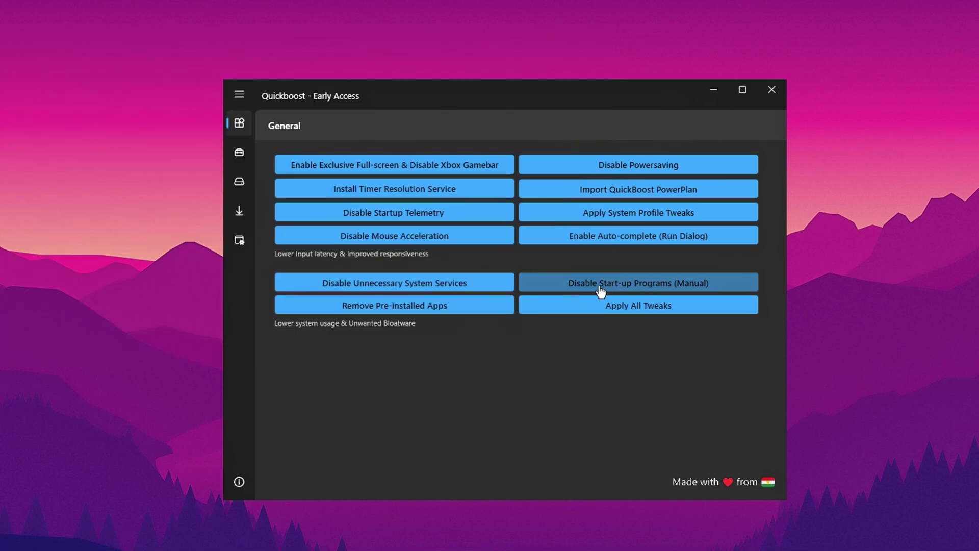
left_click(622, 290)
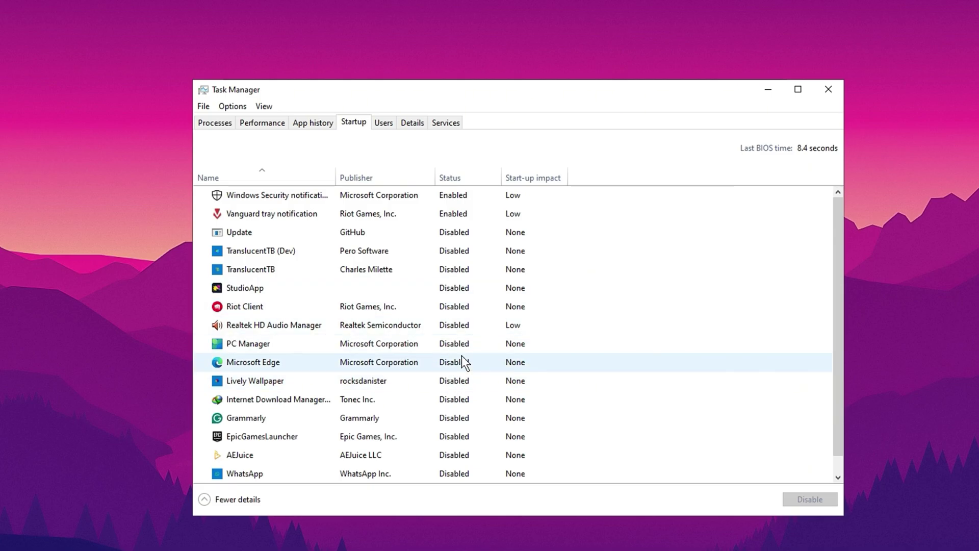
left_click(834, 96)
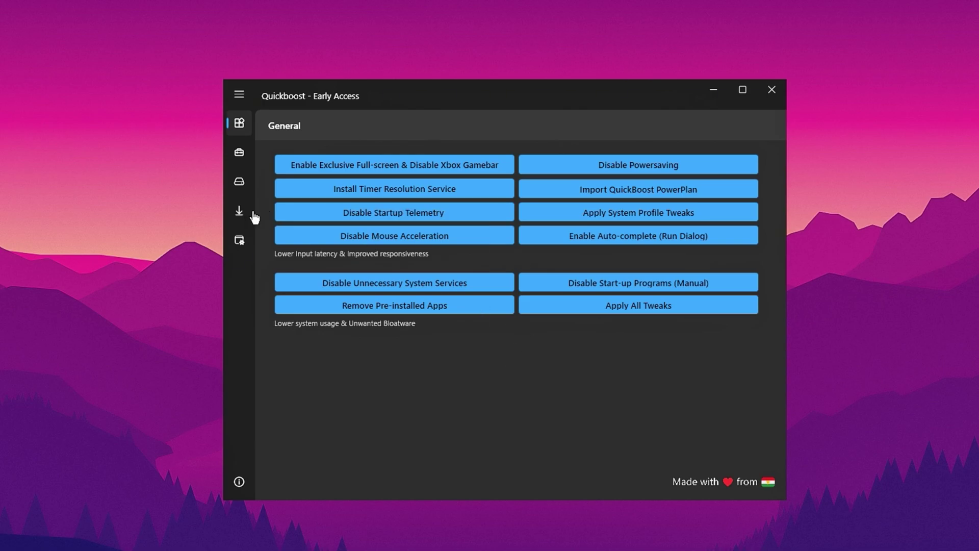
Step: Apply the Nvidia Control Panel tweaks from QuickBoost's Downloads page, closing NVIDIA Profile Inspector
left_click(238, 211)
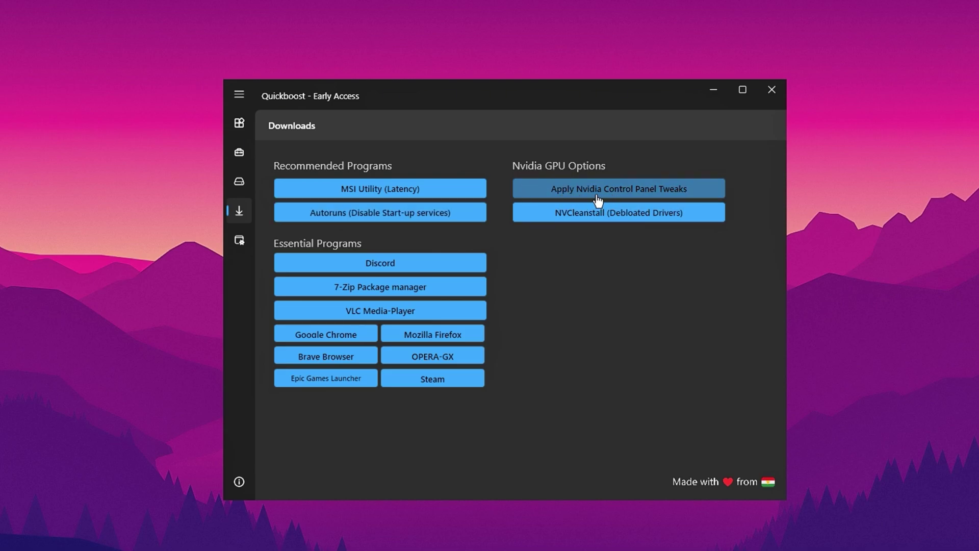
left_click(613, 196)
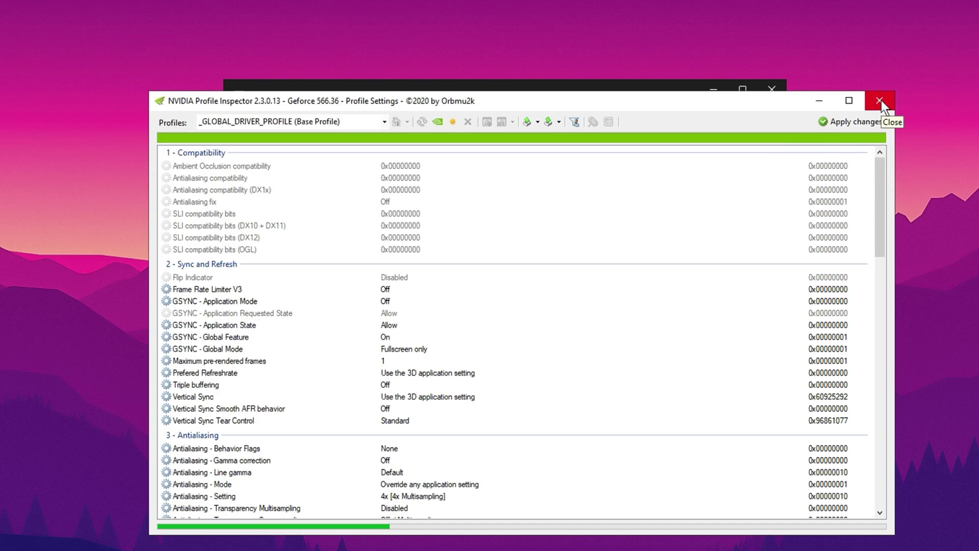
left_click(881, 101)
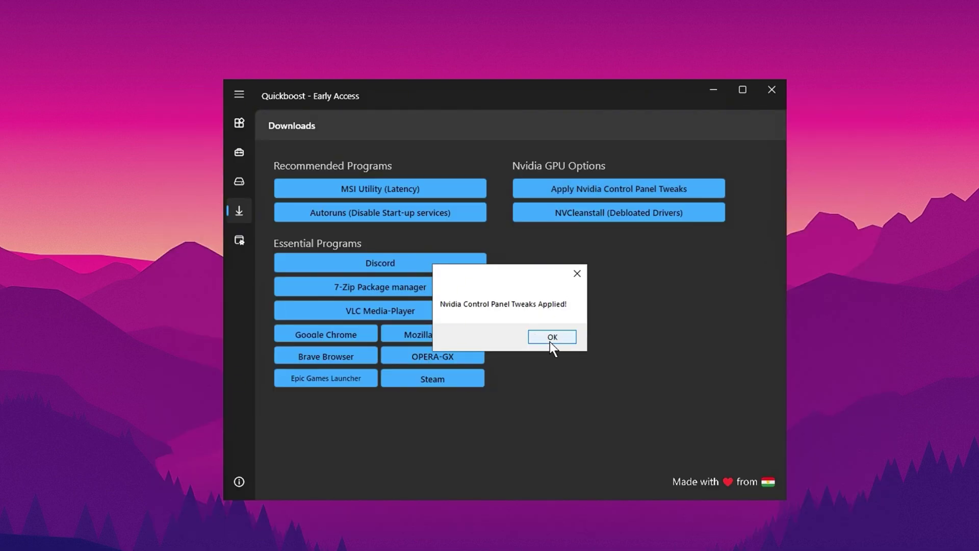
left_click(551, 339)
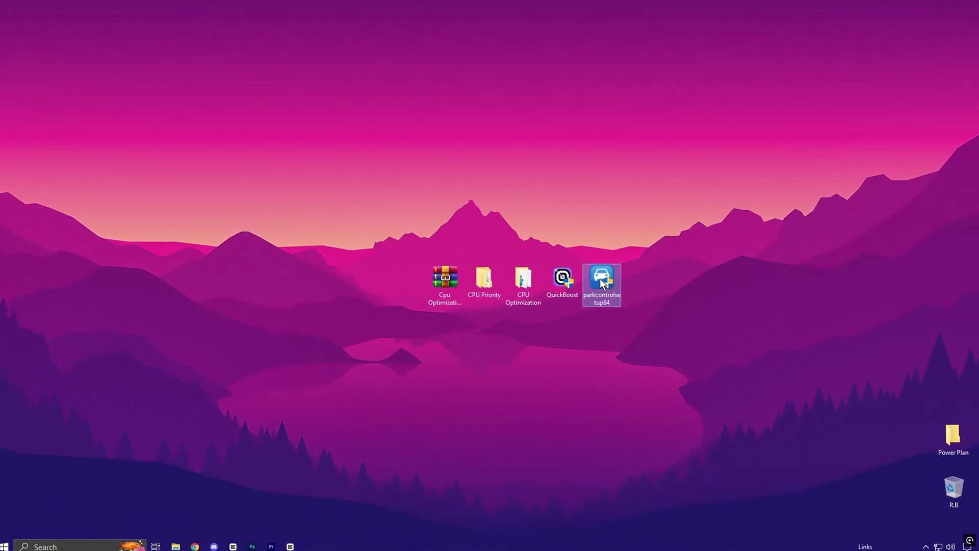
Step: Choose Bitsum Highest Performance in ParkControl, make it the active plan, and apply
left_click(586, 283)
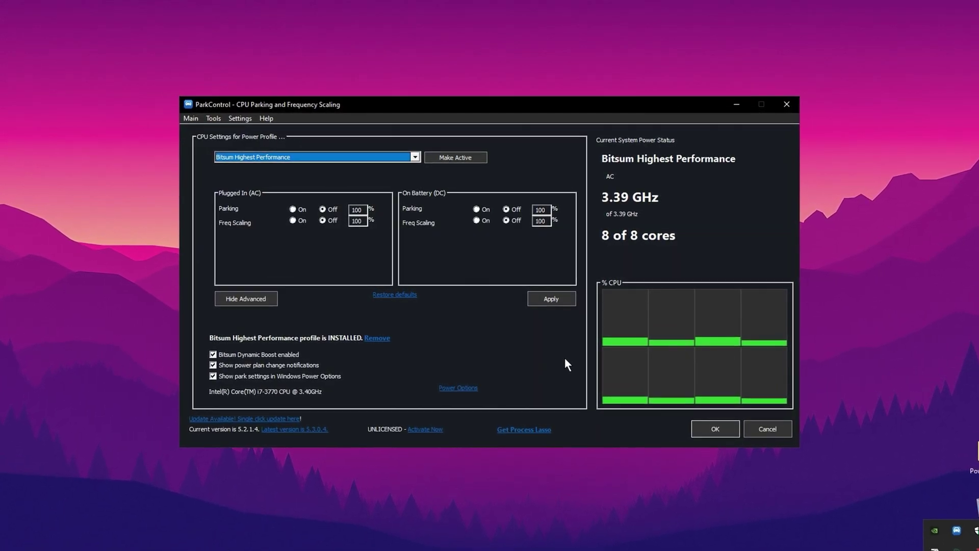
left_click(414, 156)
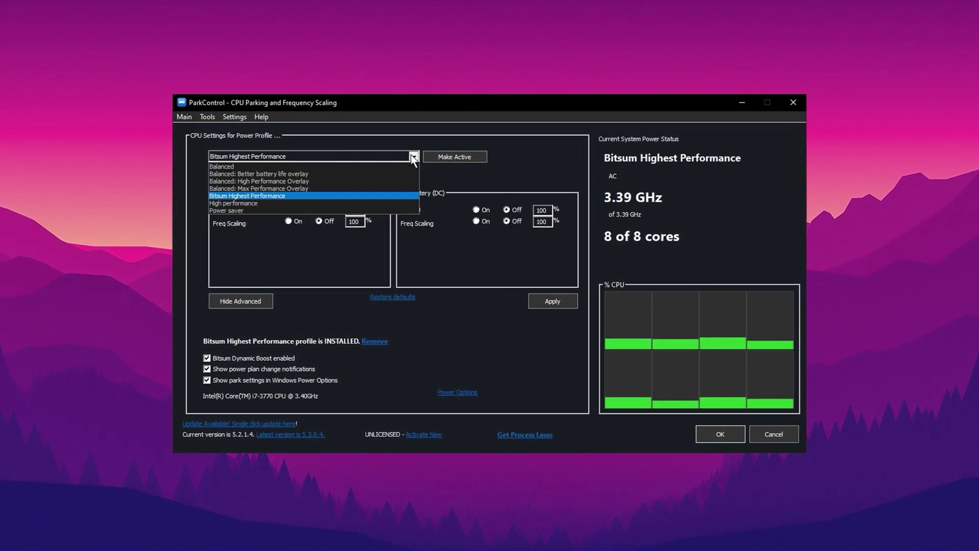
left_click(260, 197)
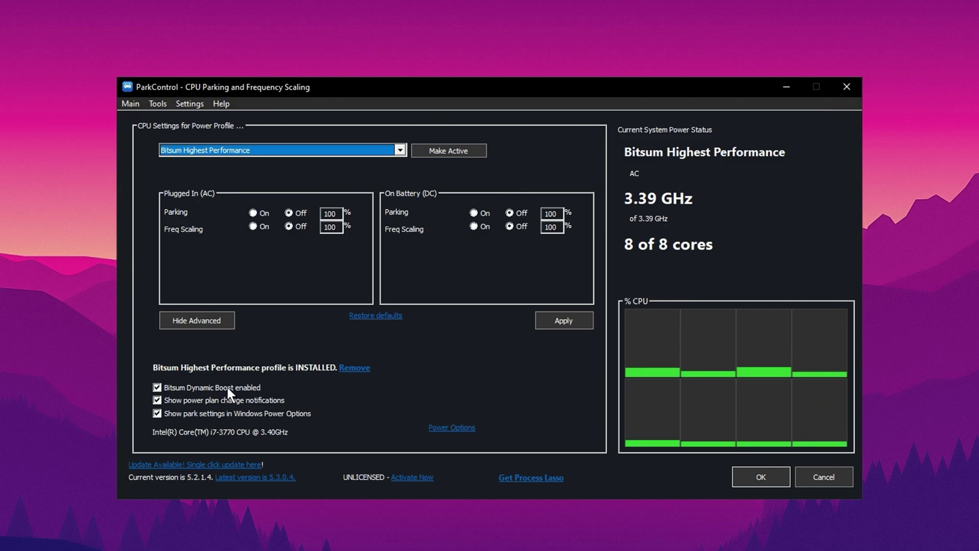
left_click(450, 428)
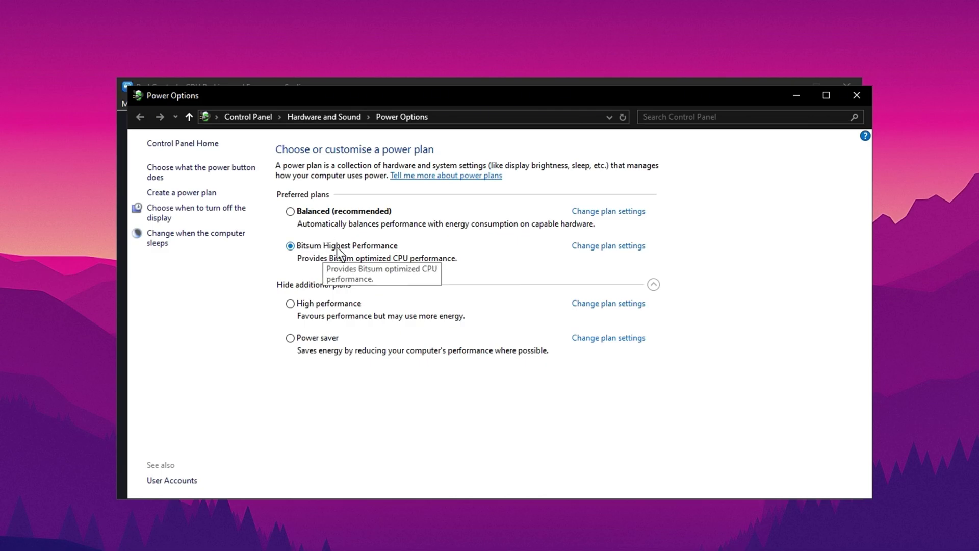
left_click(859, 94)
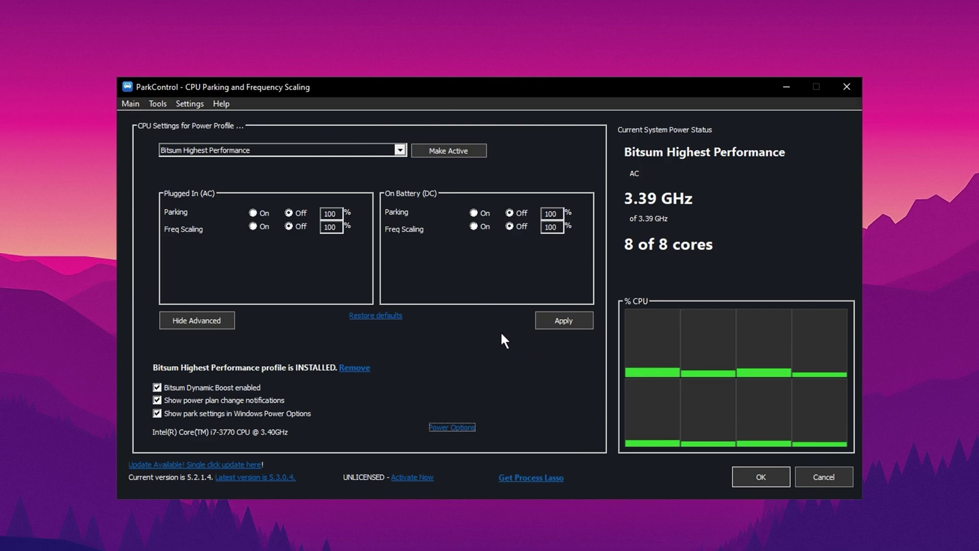
left_click(459, 153)
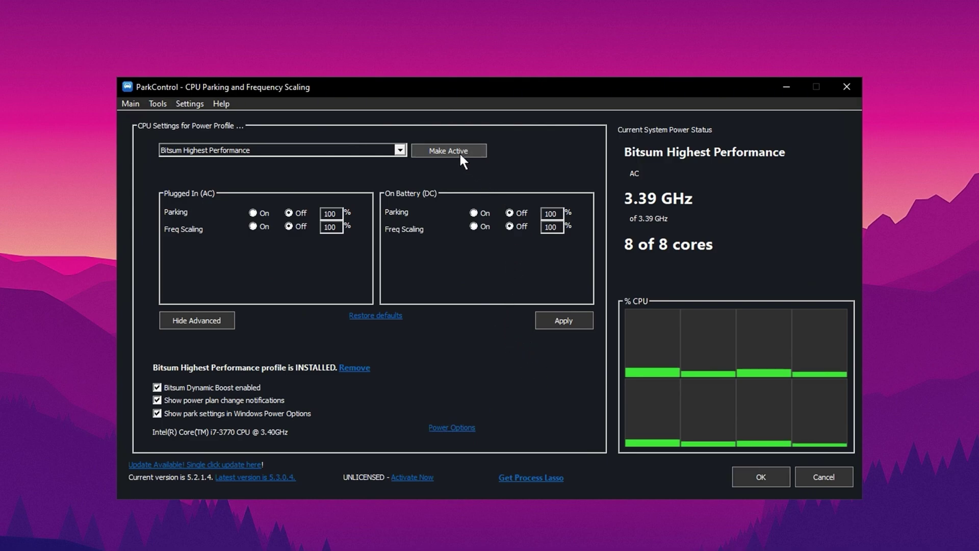
left_click(553, 321)
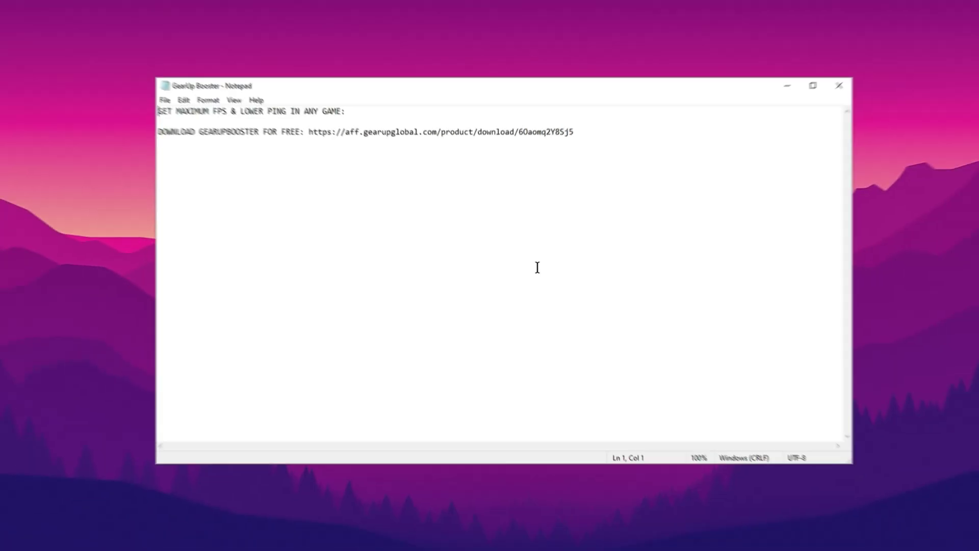
Step: Close the GearUP note, launch GearUP Booster, and browse Games before returning to Home
left_click_drag(565, 147, 329, 152)
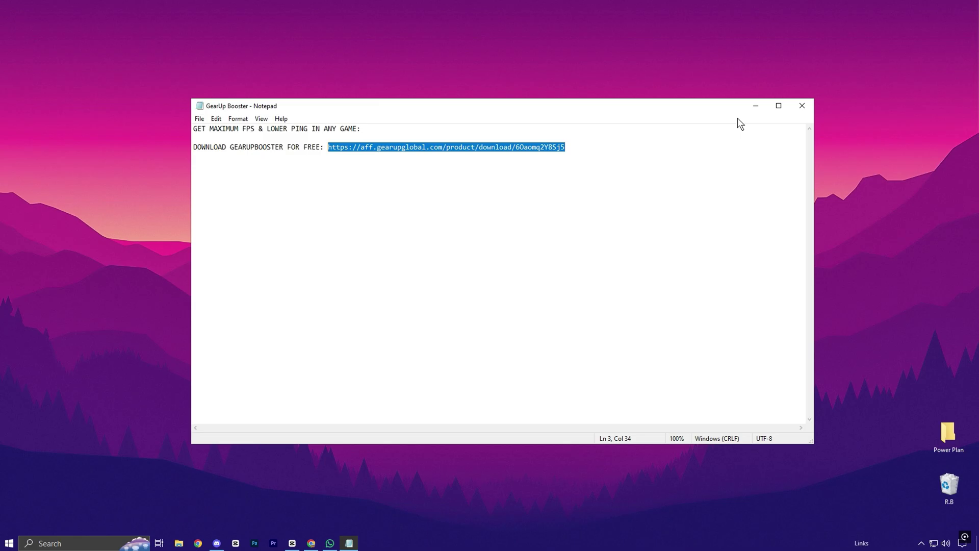
left_click(812, 104)
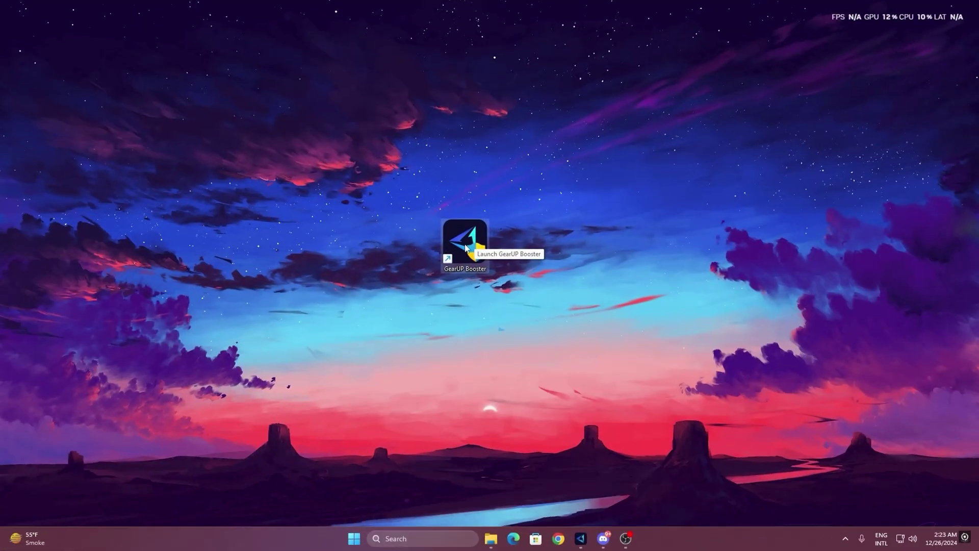
double_click(448, 238)
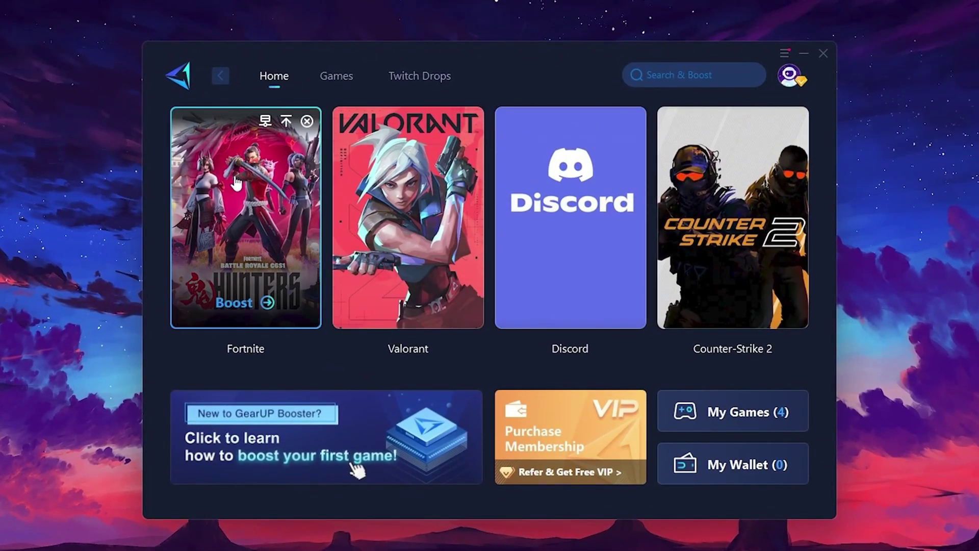
left_click(327, 81)
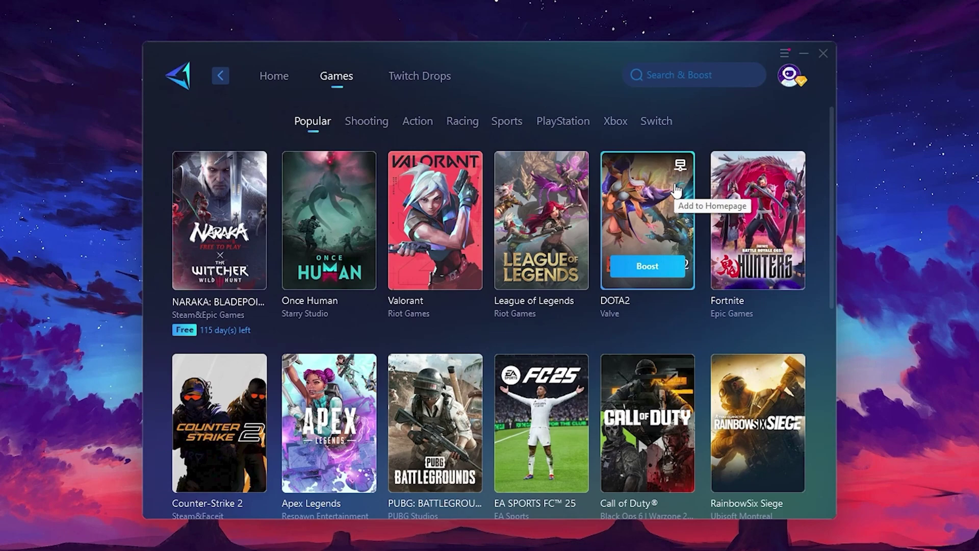
left_click(276, 83)
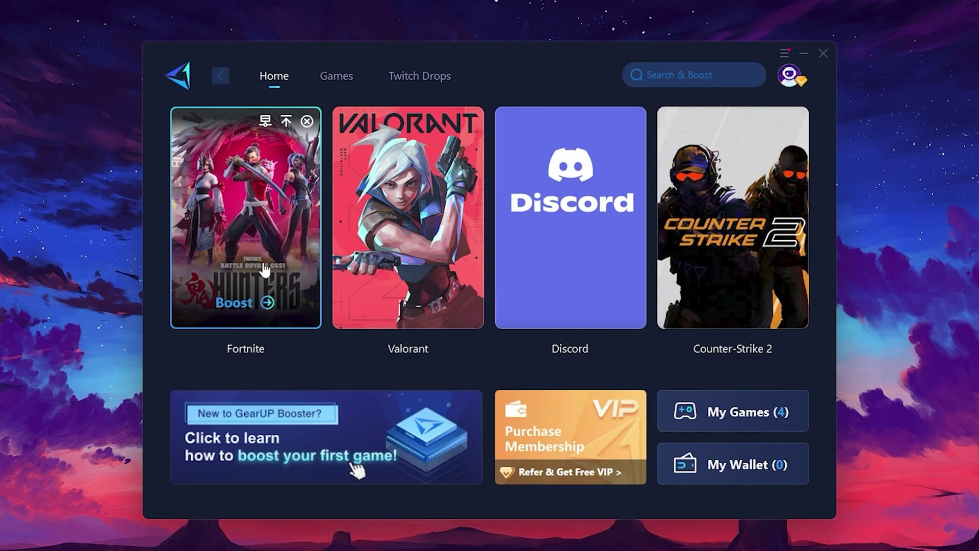
Step: Start boosting Fortnite in GearUP, keeping Middle East as the server region
left_click(243, 303)
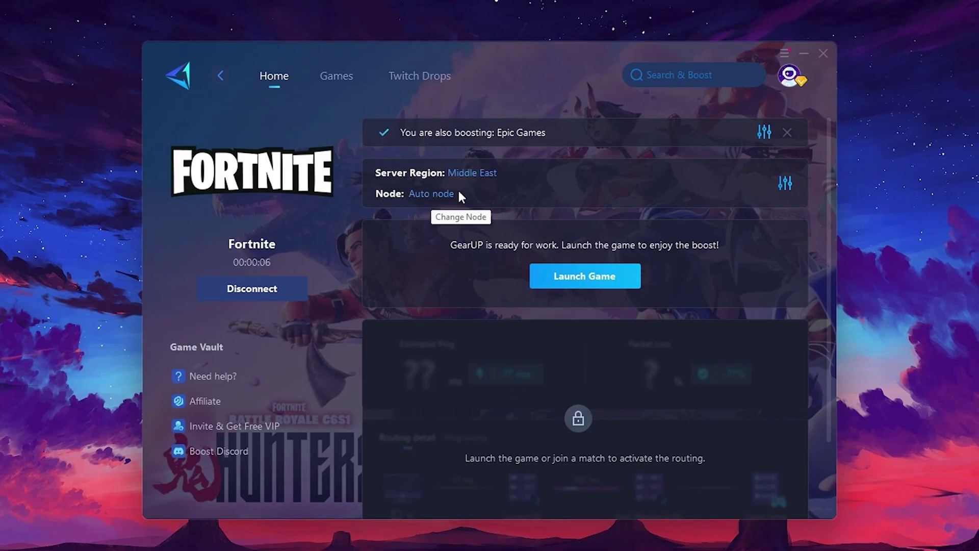
left_click(477, 173)
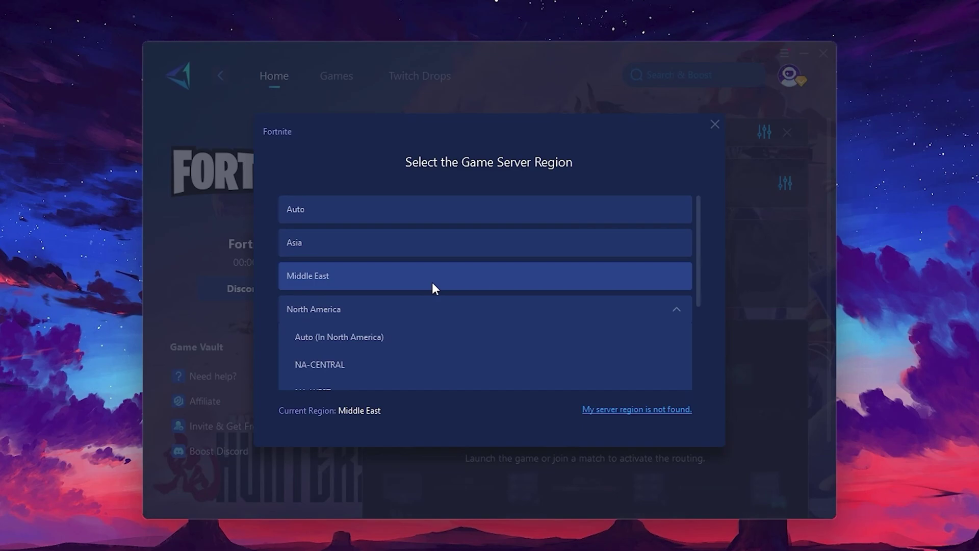
scroll(444, 296, "down", 2)
scroll(367, 268, "up", 2)
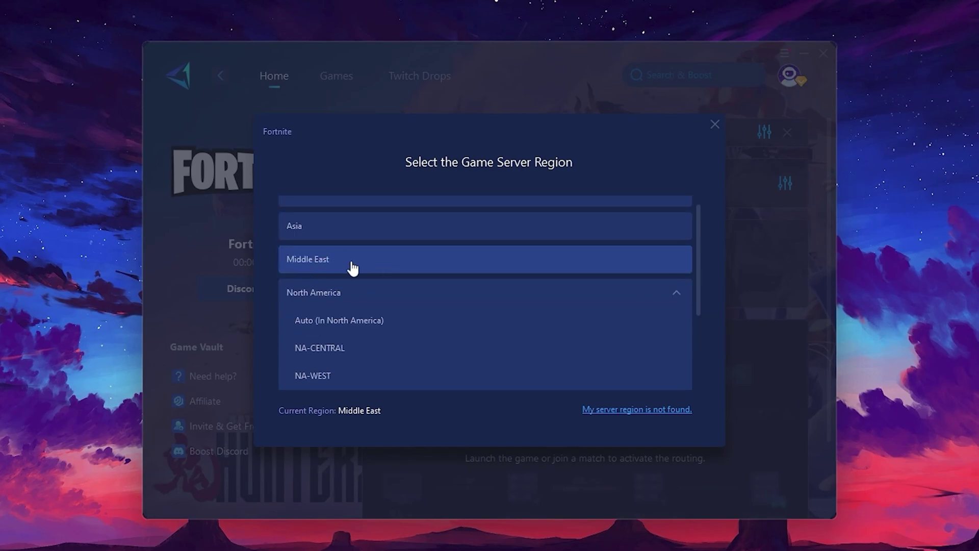
left_click(715, 124)
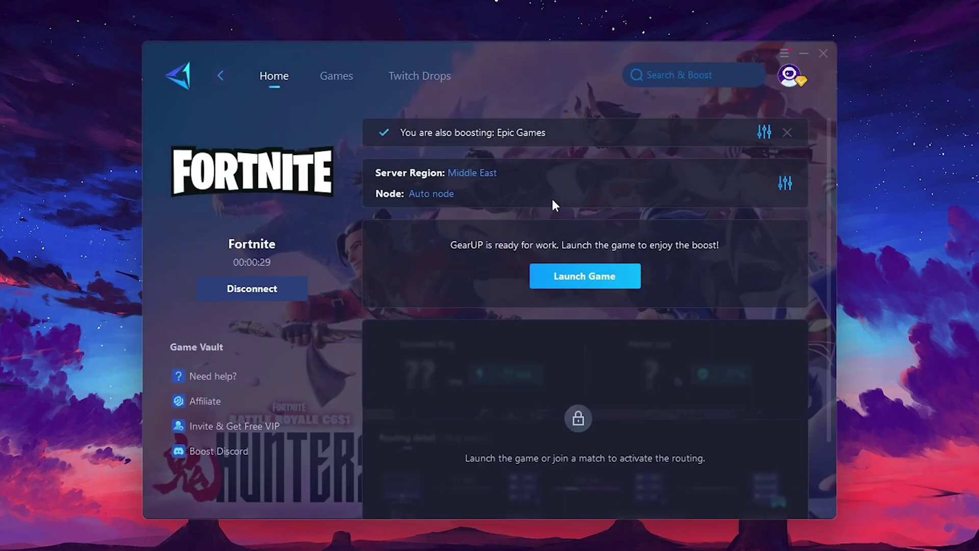
Step: Keep Auto node as the connection node for the Middle East server
left_click(427, 194)
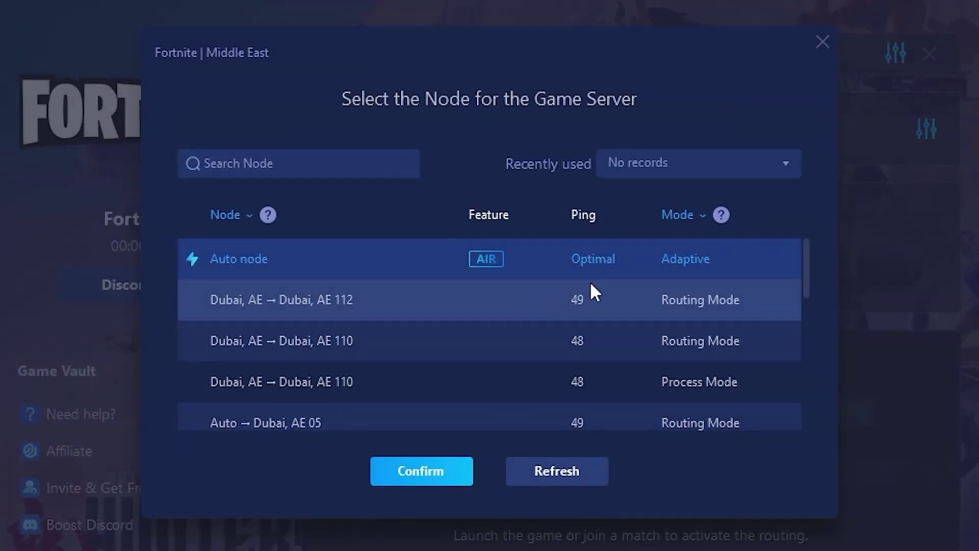
scroll(499, 301, "down", 2)
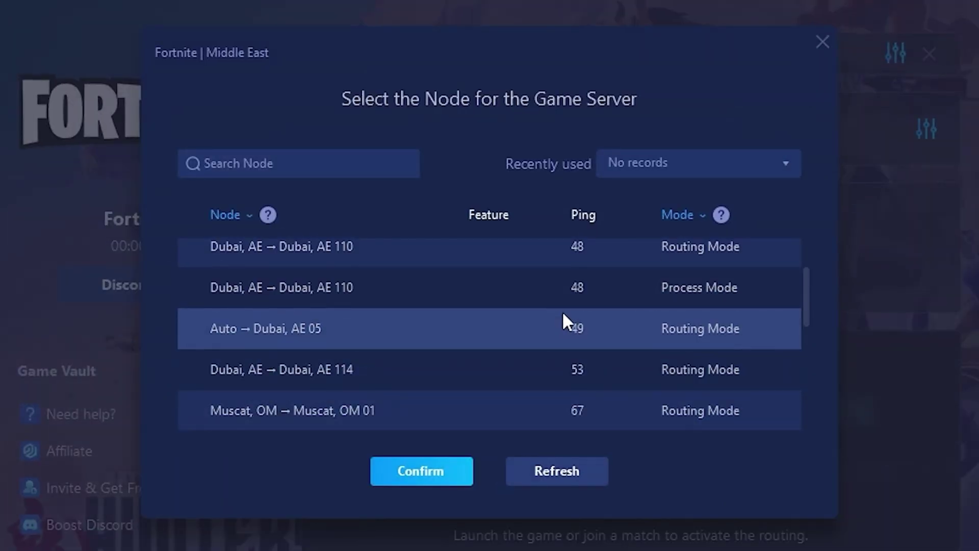
scroll(566, 319, "up", 2)
scroll(560, 319, "up", 1)
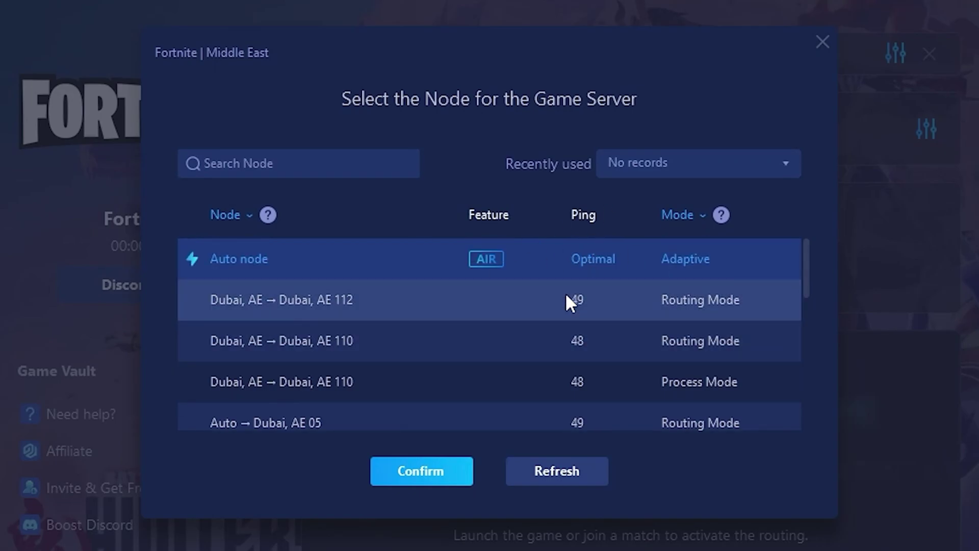
left_click(824, 43)
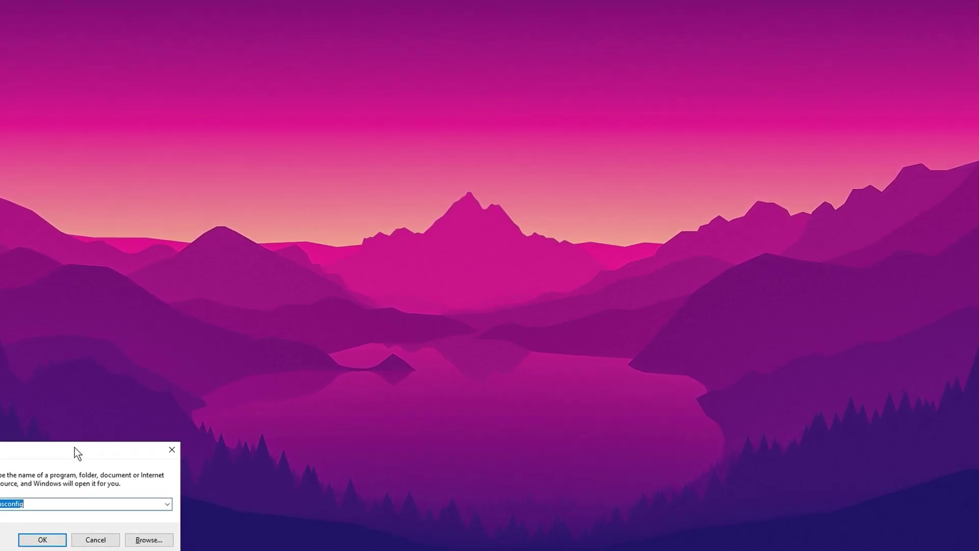
Step: Run msconfig from the Run box to open System Configuration
left_click_drag(74, 448, 473, 213)
left_click(429, 269)
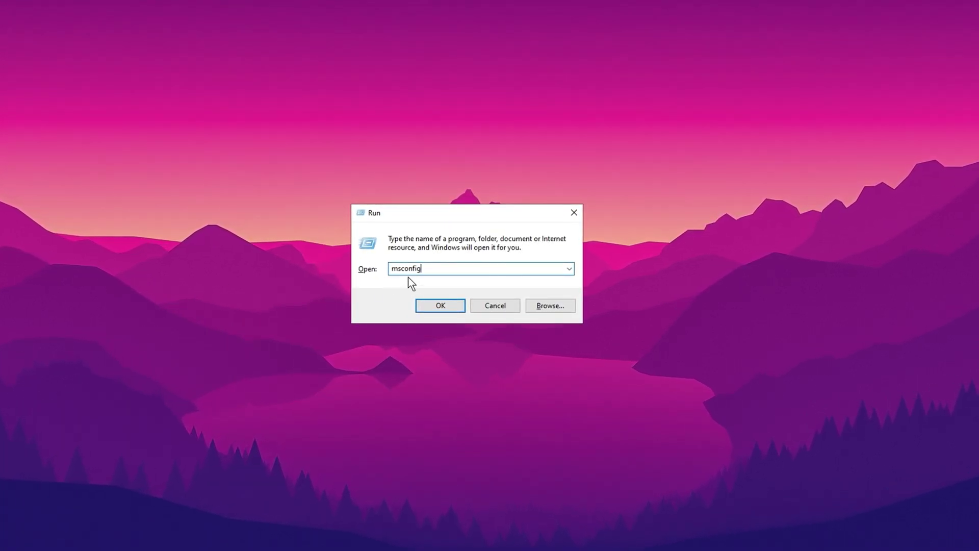
left_click(430, 303)
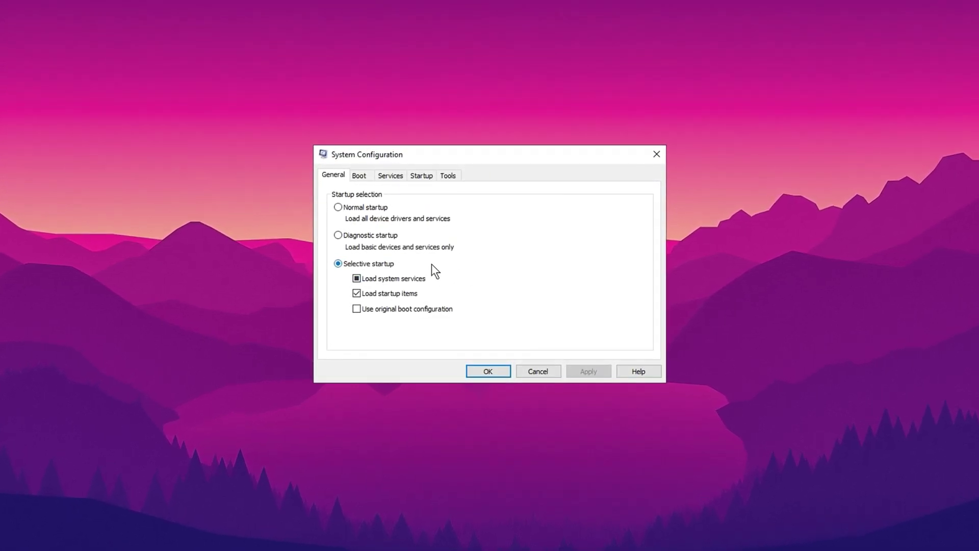
Step: In Boot advanced options, set the number of processors to 8 and confirm both dialogs
left_click(358, 175)
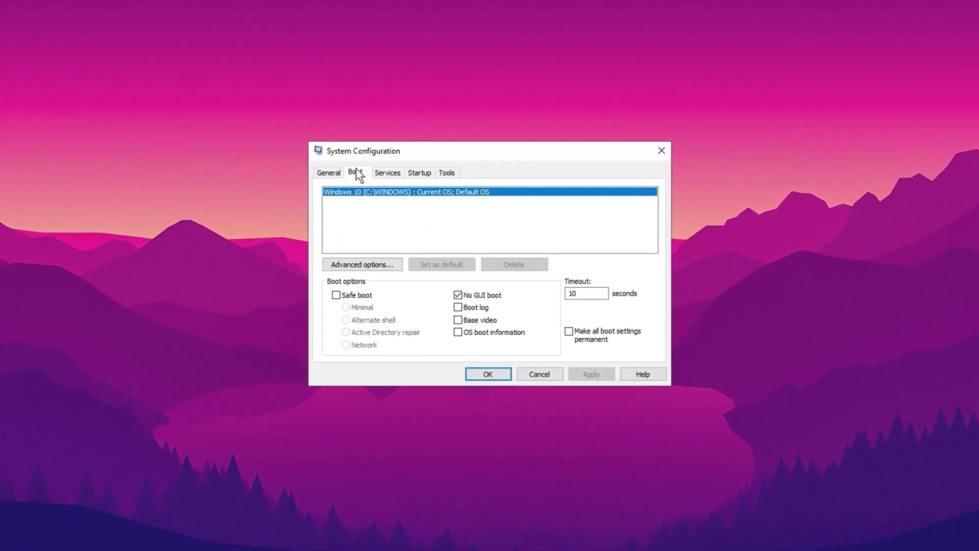
left_click(360, 264)
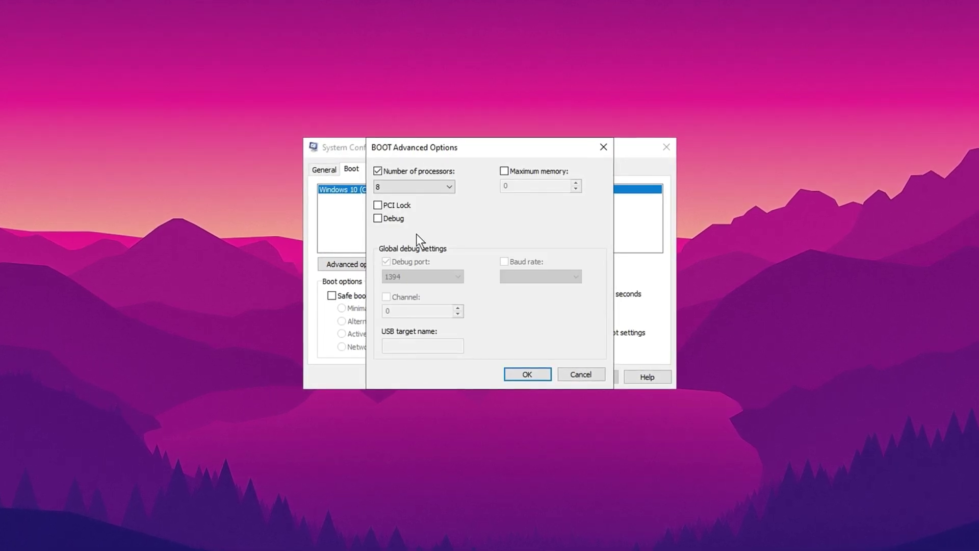
left_click(424, 188)
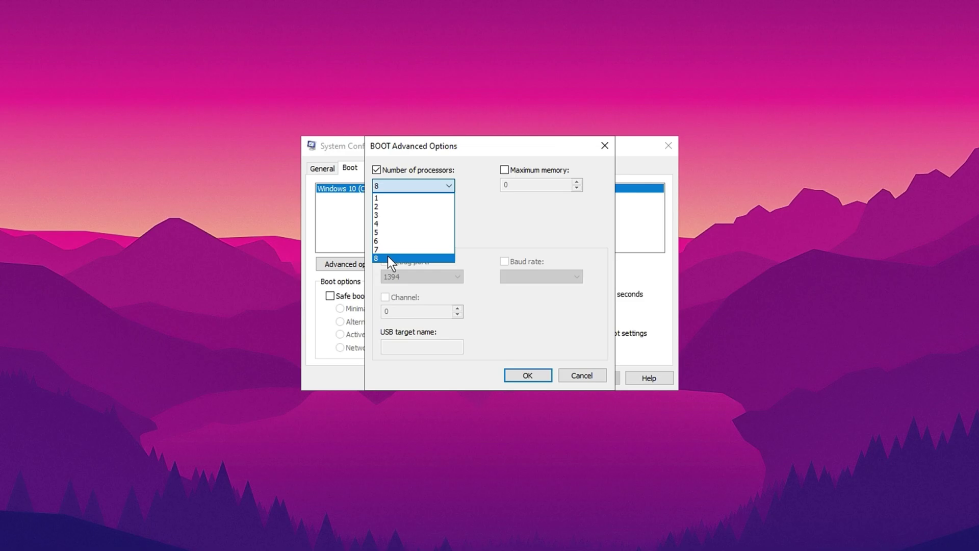
left_click(390, 259)
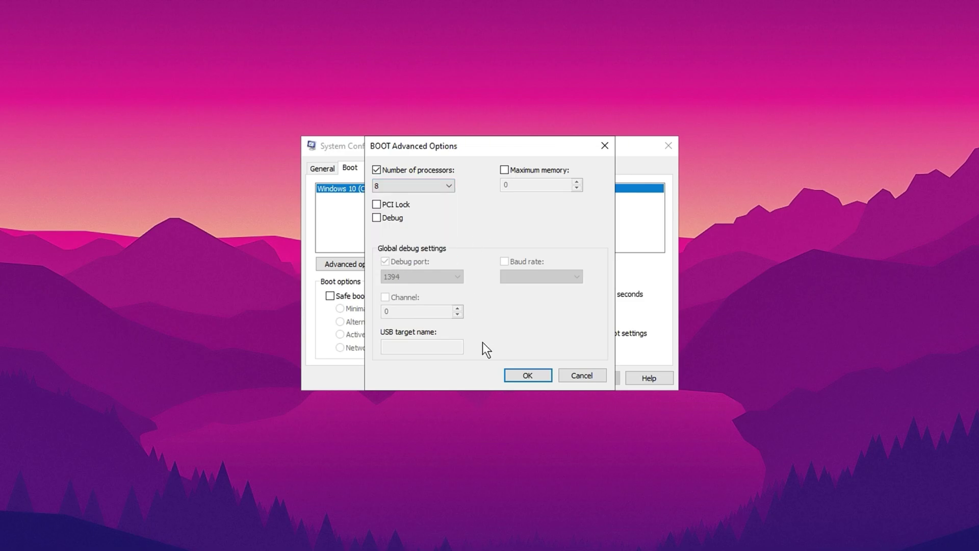
left_click(528, 377)
left_click(499, 380)
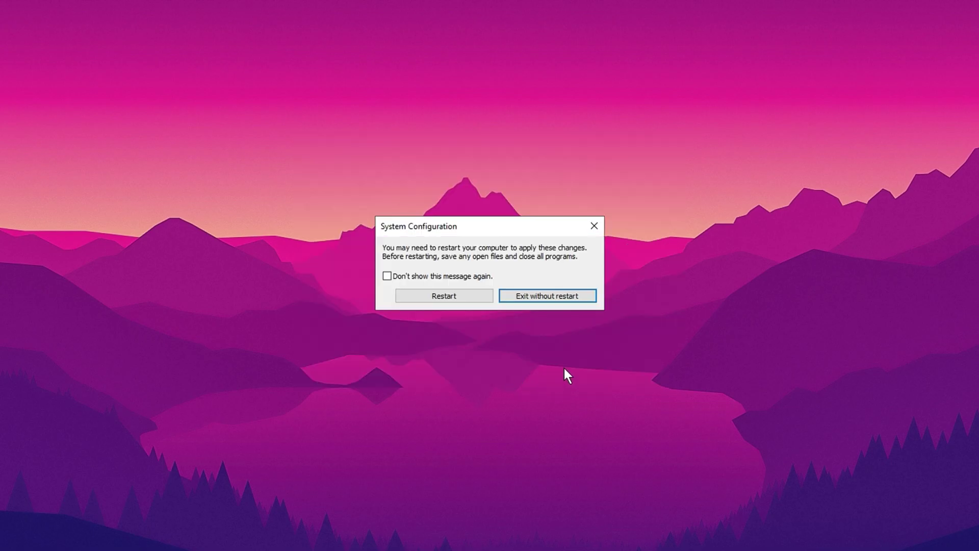
left_click(495, 332)
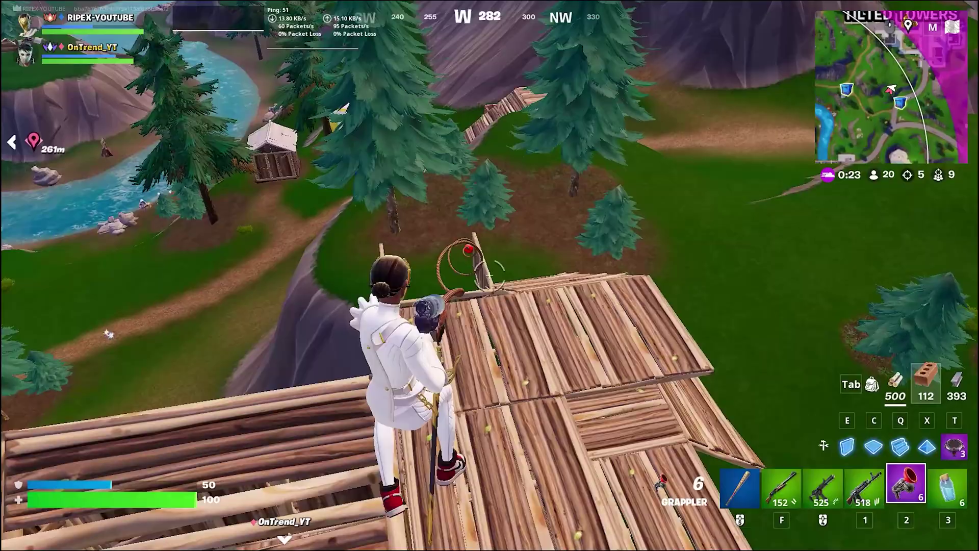
Step: Fire the Grappler from the wooden build to fly up toward the trees
left_click(489, 276)
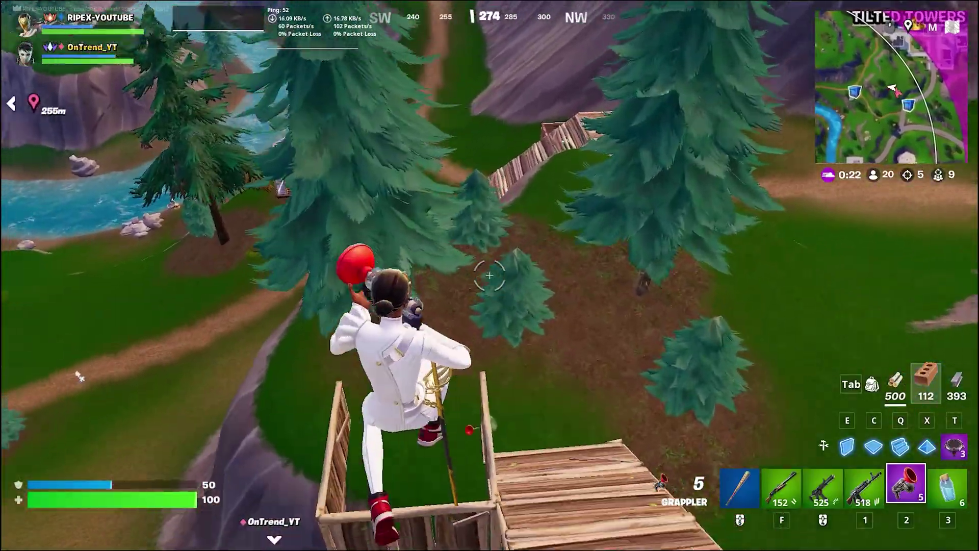